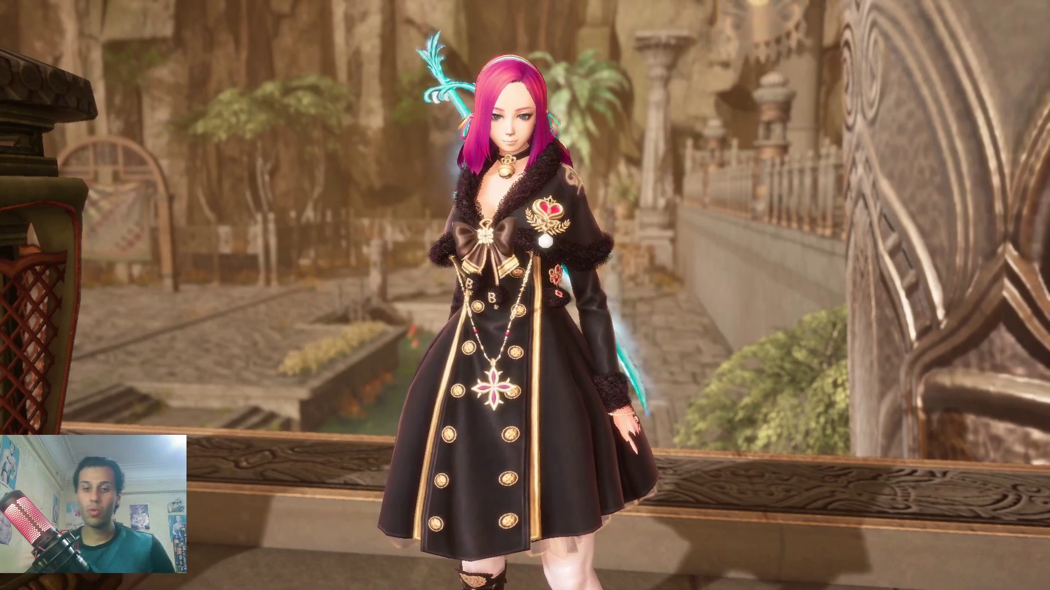
Switch to Battle.net, go to the Call of Duty: Vanguard page and view its game options, including Scan and Repair
key(alt+Tab)
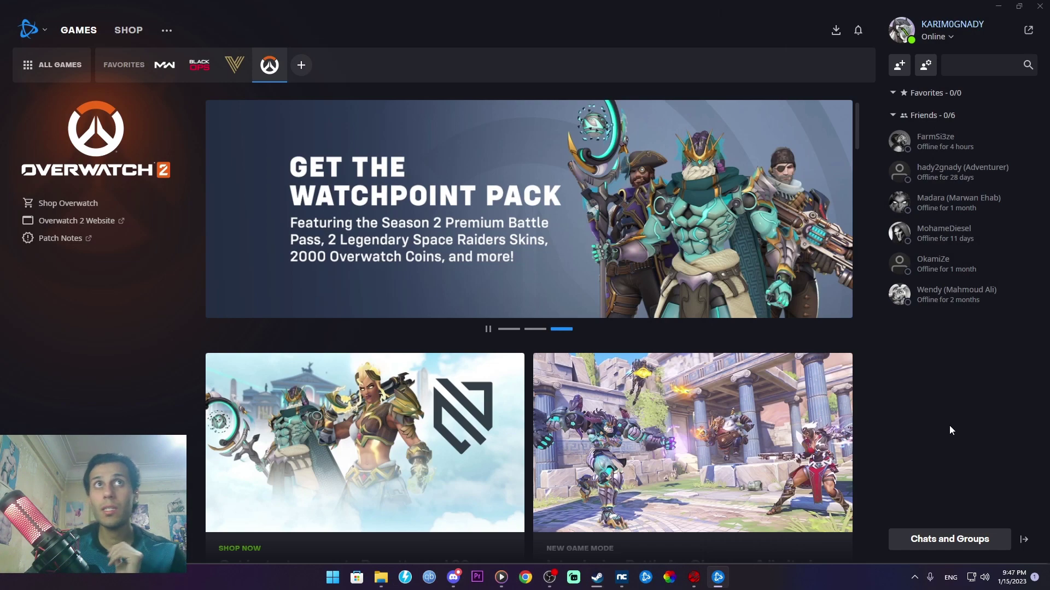
click(234, 72)
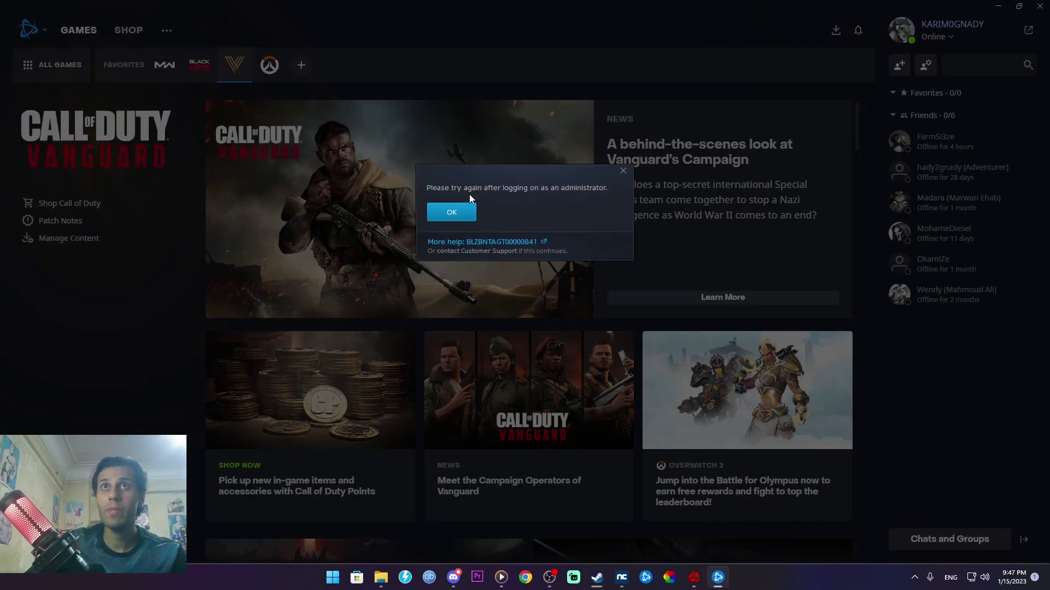
click(445, 219)
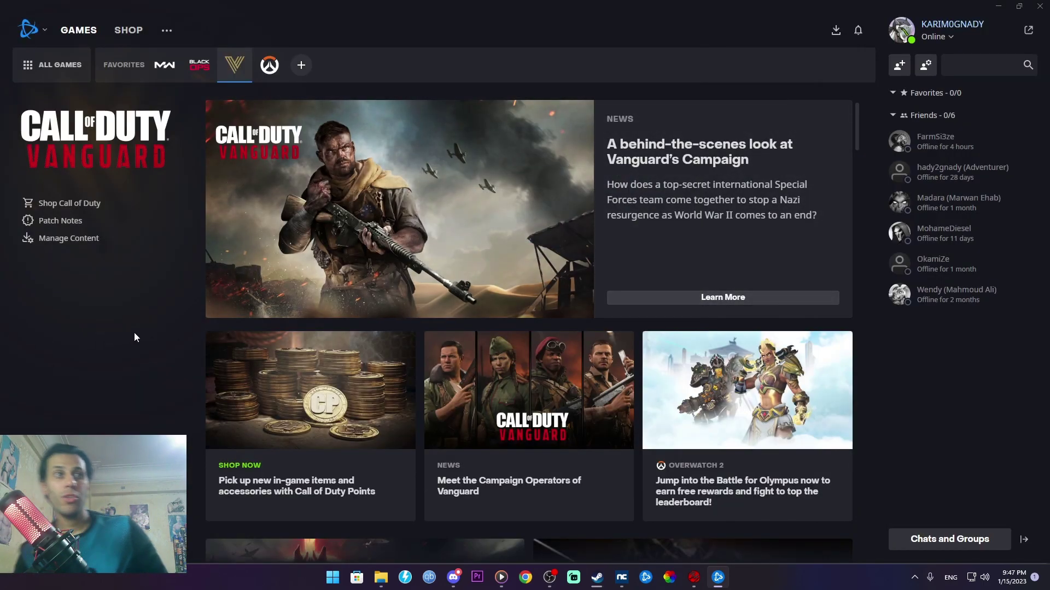
click(163, 503)
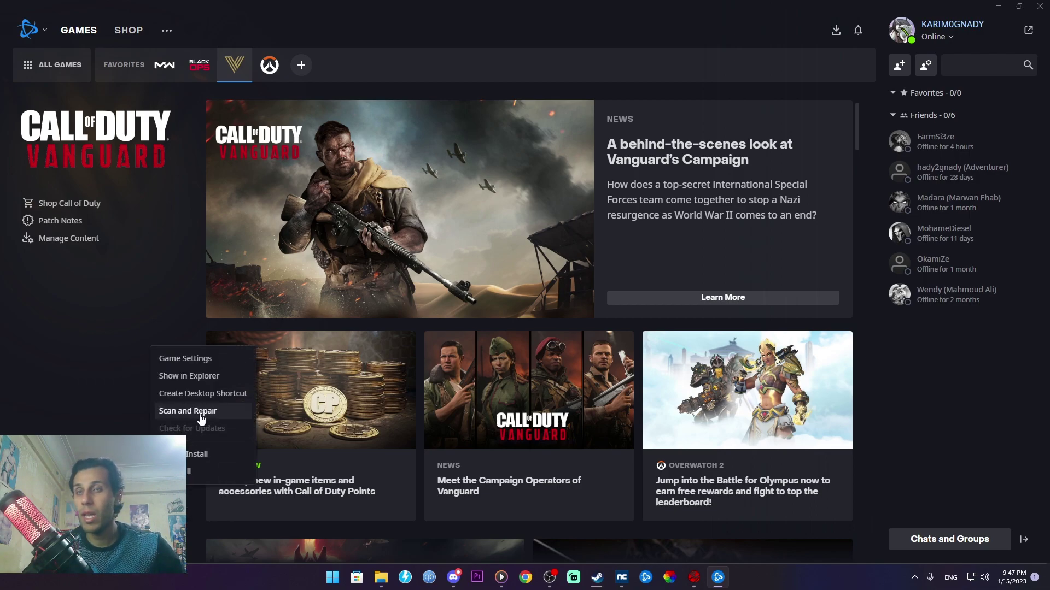
click(114, 400)
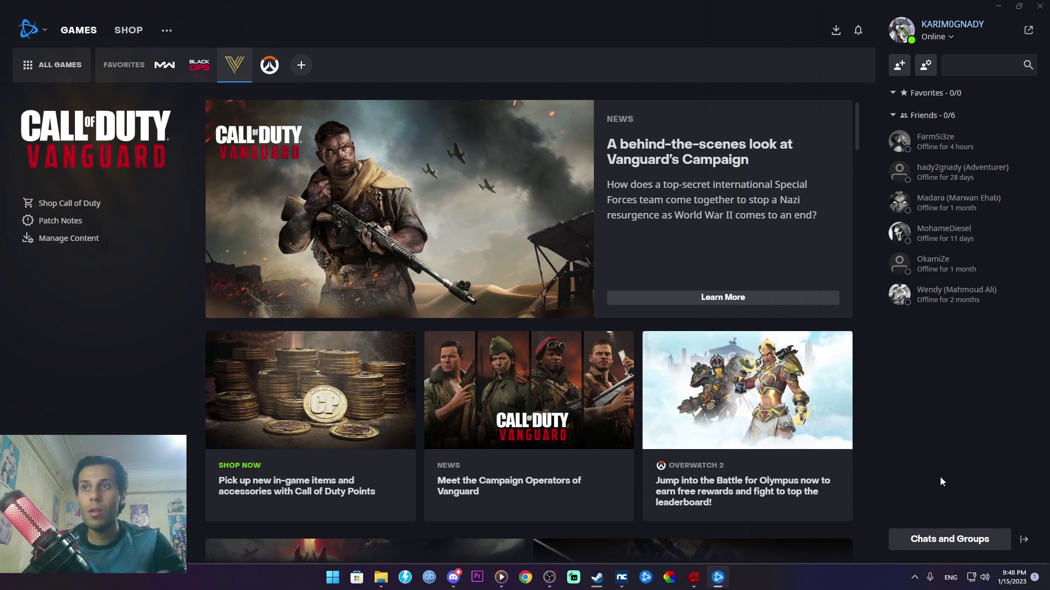
Search Windows for "windows update" and open the Check for updates settings
key(super)
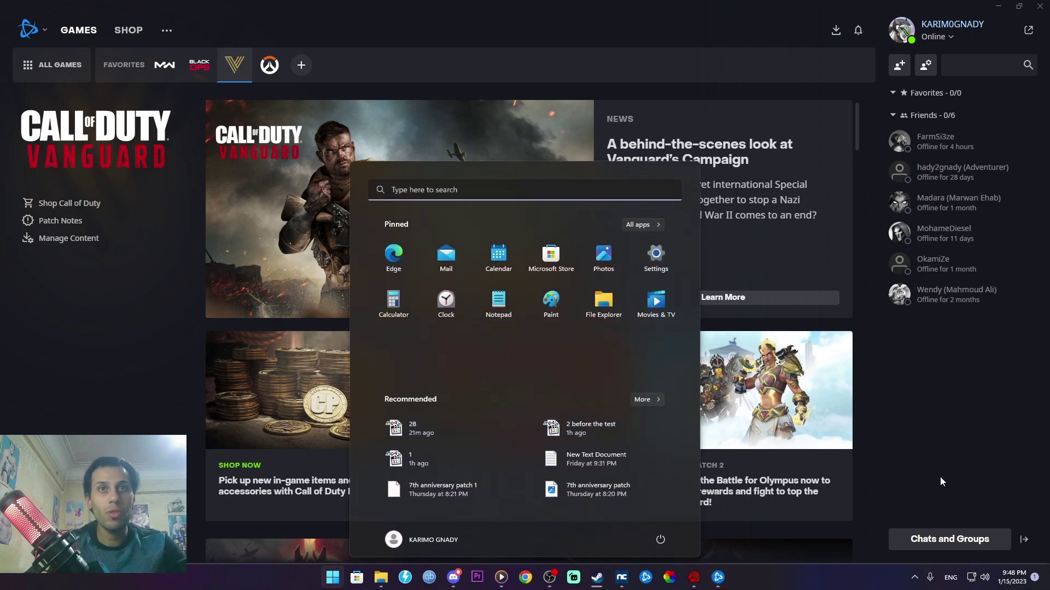
text(windows )
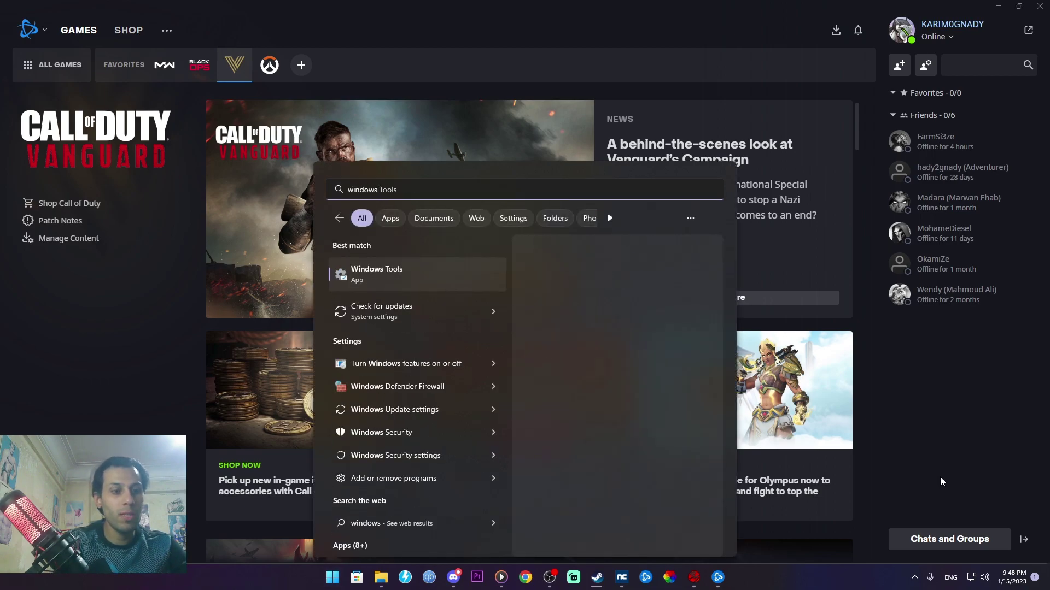
text(update)
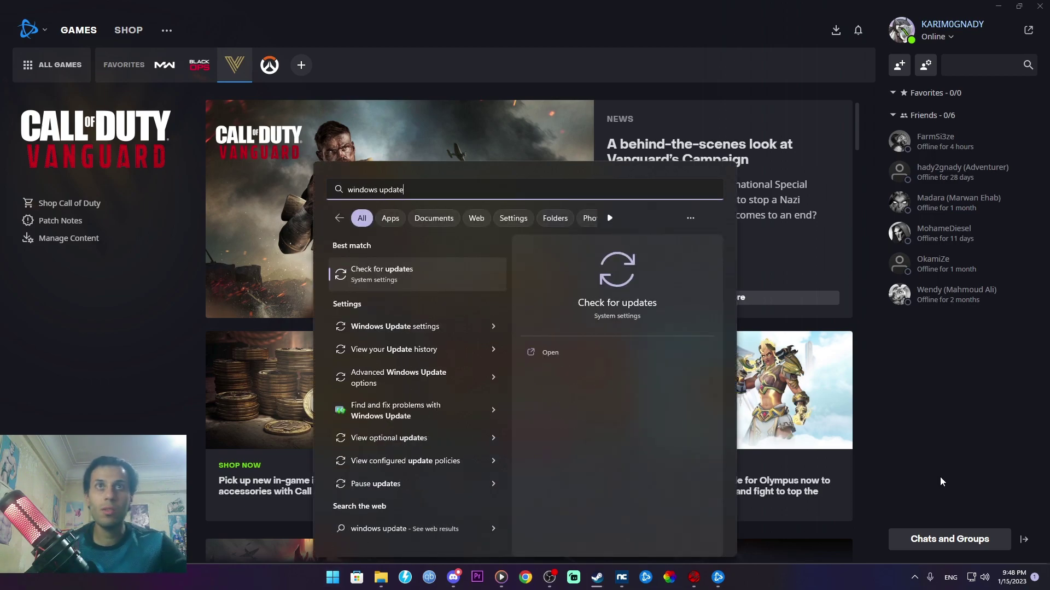
click(400, 271)
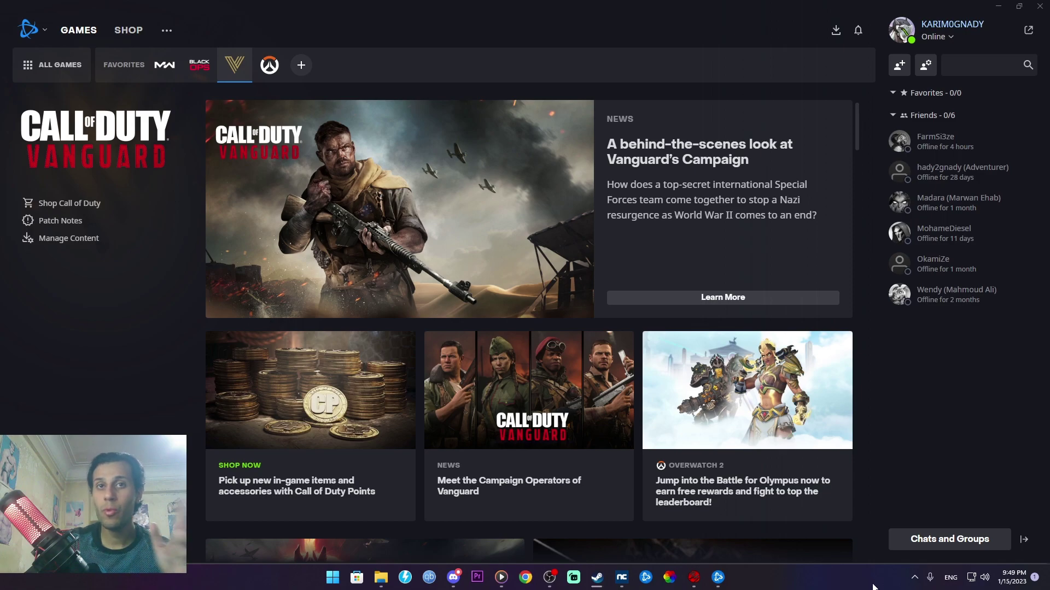
Open NVIDIA GeForce Experience
click(914, 577)
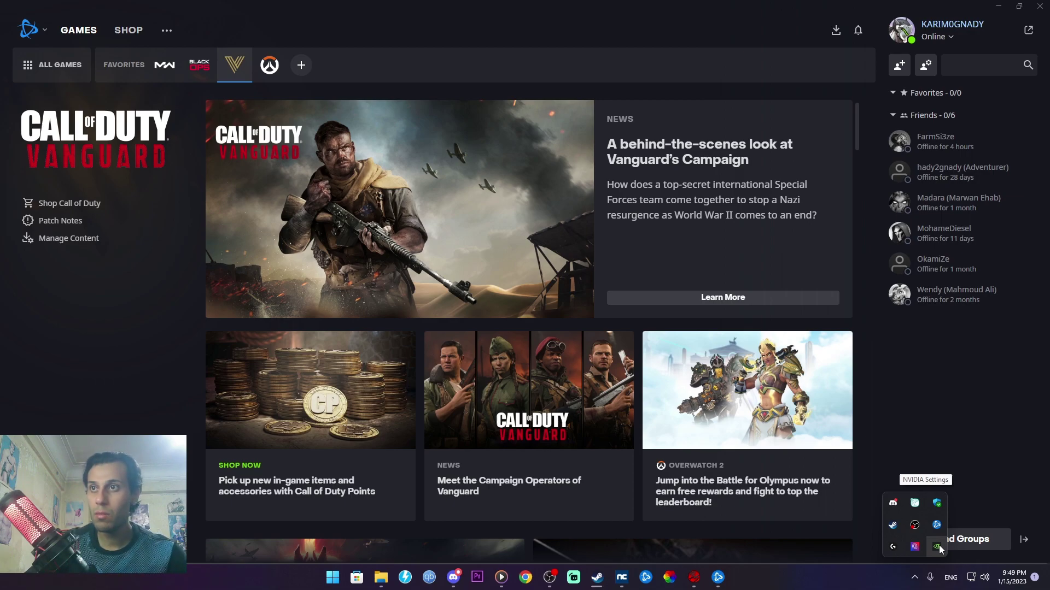
right_click(939, 545)
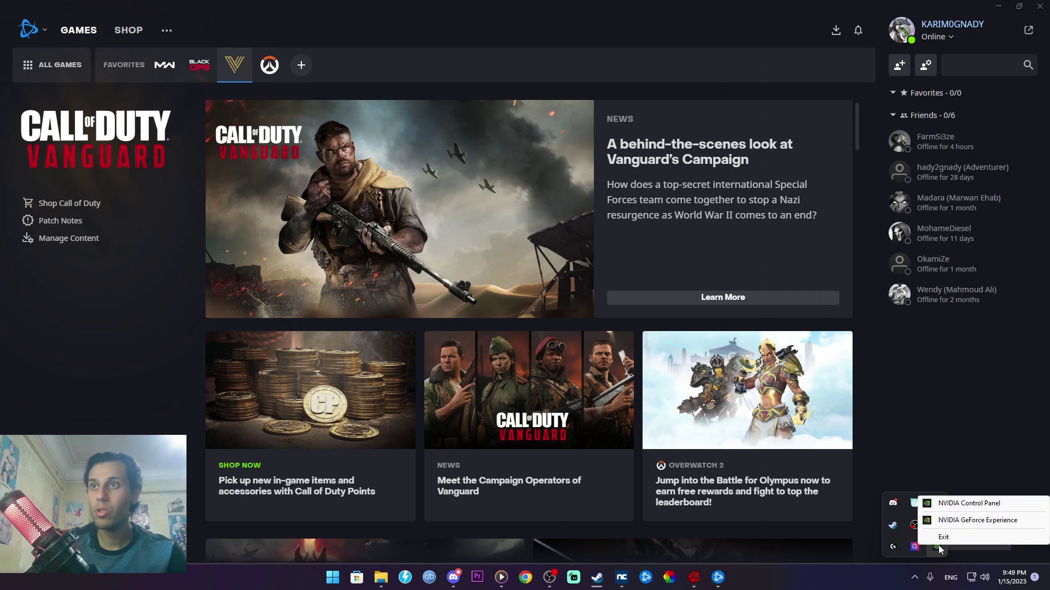
click(1010, 522)
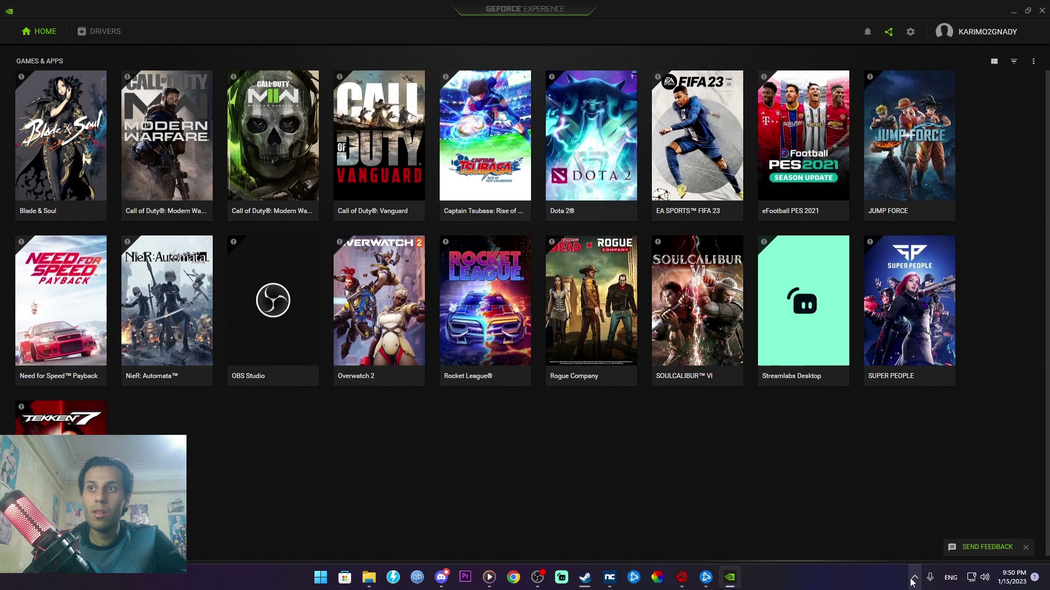
click(913, 579)
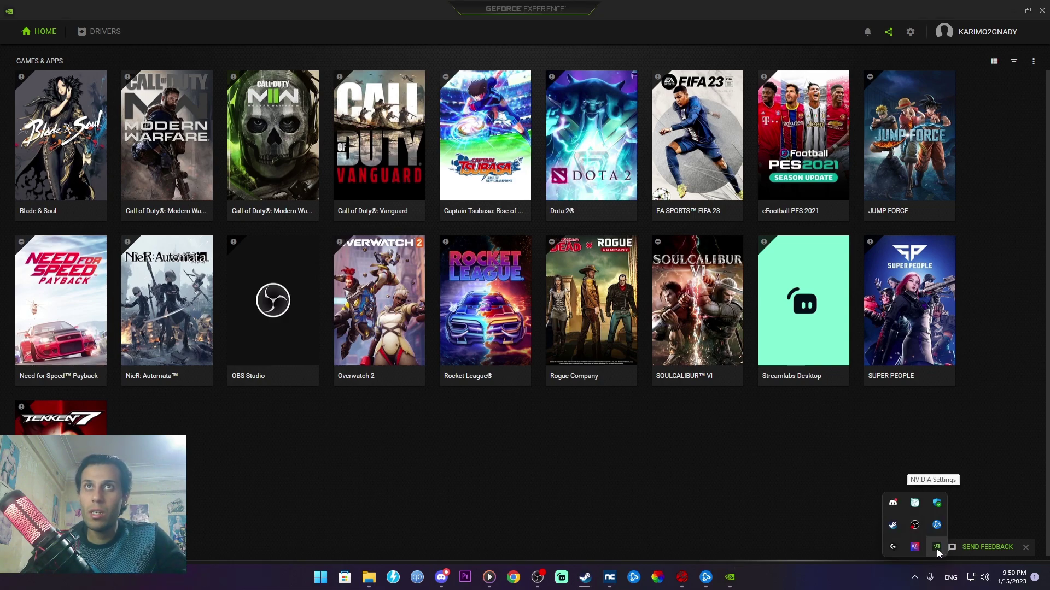
Go to the graphics driver page and view the driver preference choices, Game Ready Driver and Studio Driver
click(112, 33)
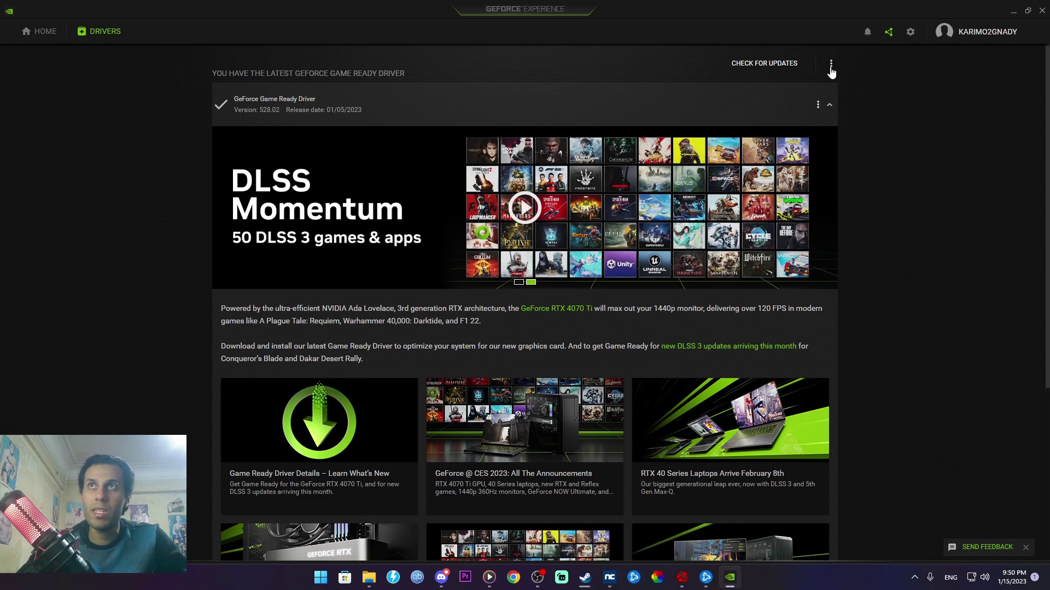
click(830, 66)
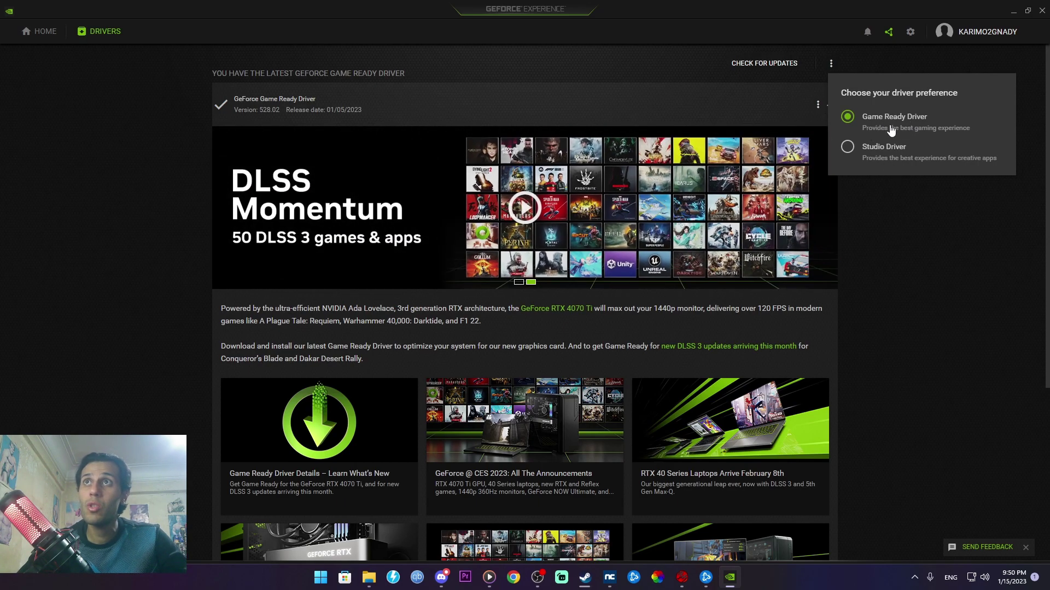
click(915, 270)
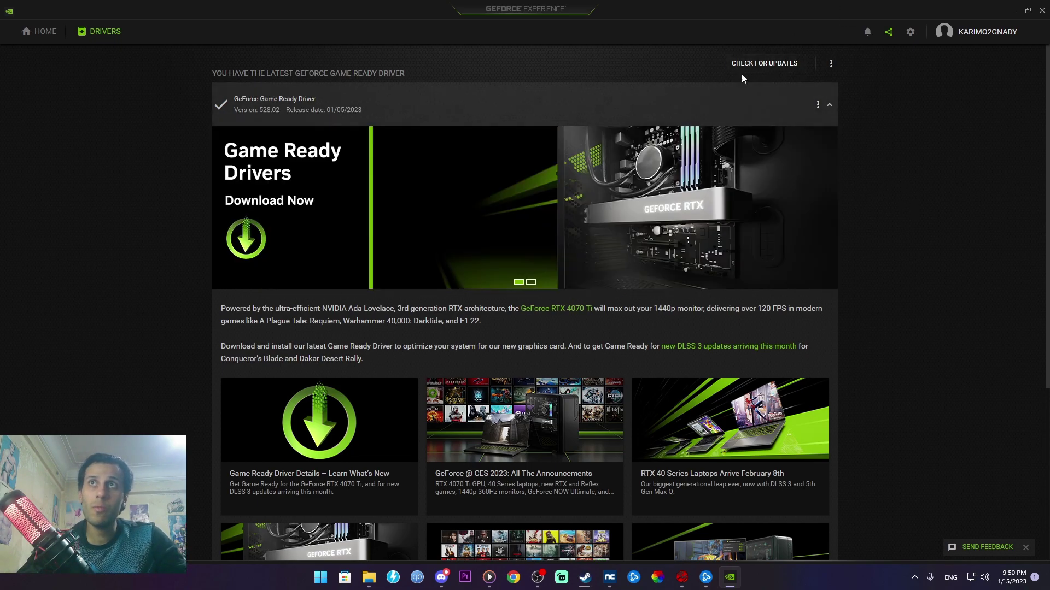
Open the NVIDIA Control Panel
click(914, 578)
right_click(937, 546)
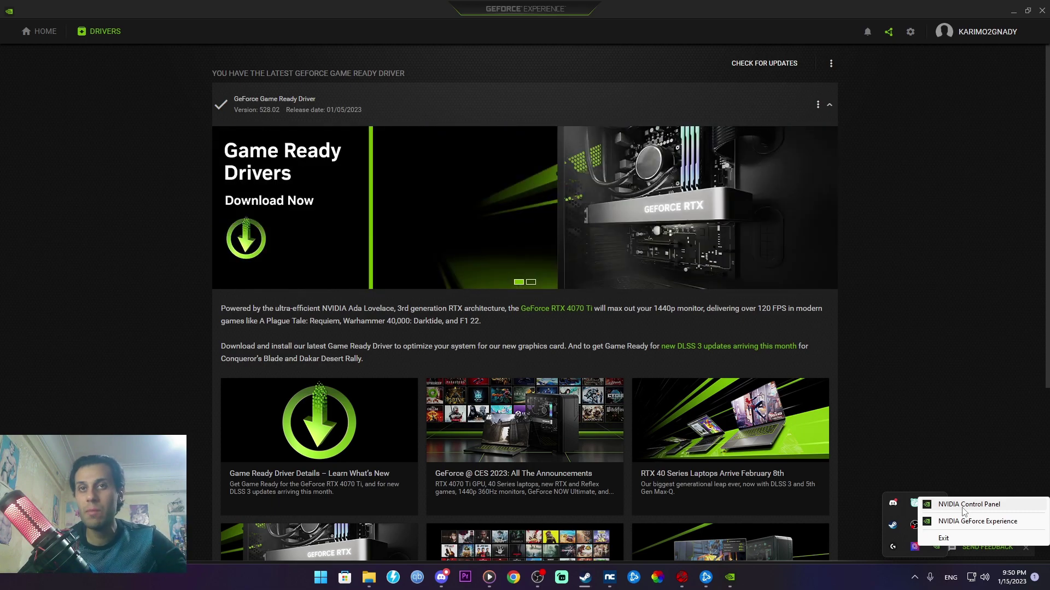
click(964, 511)
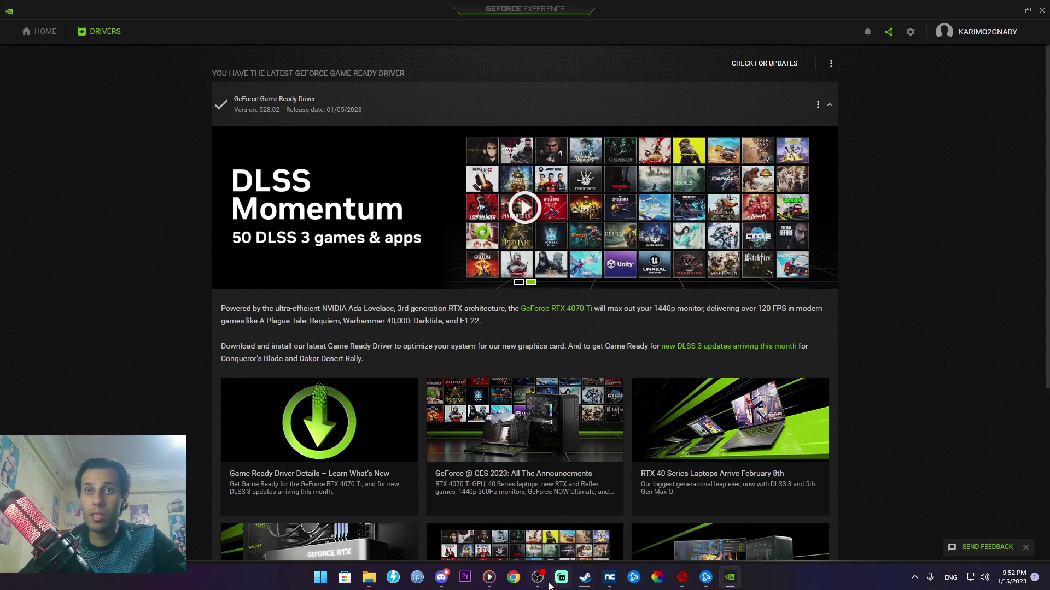
Switch to the Steam library and open the store page of SOULCALIBUR VI
click(583, 586)
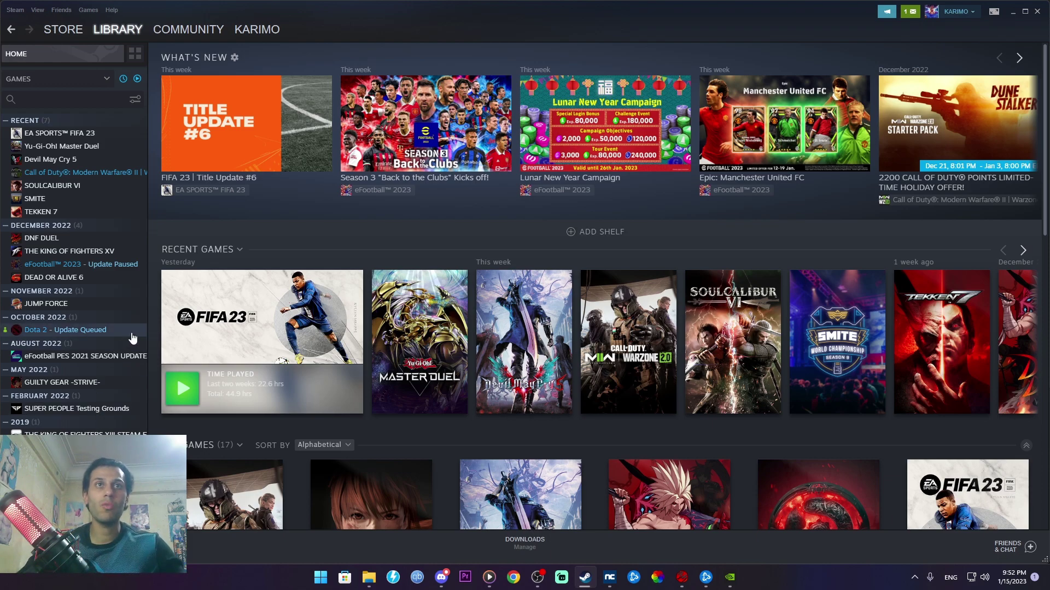
mouse_move(199, 333)
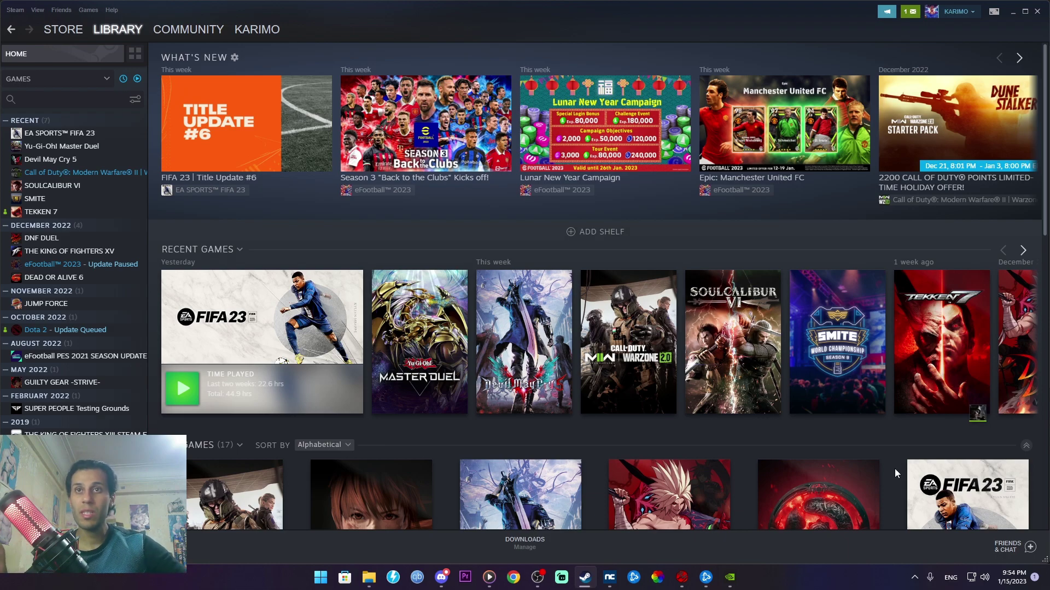
click(727, 386)
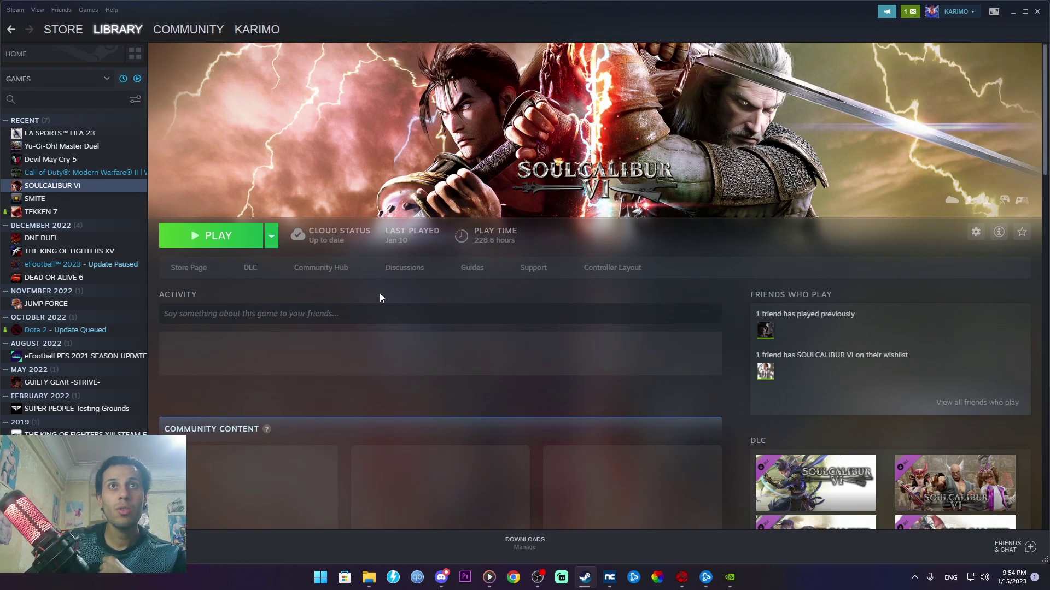
click(198, 273)
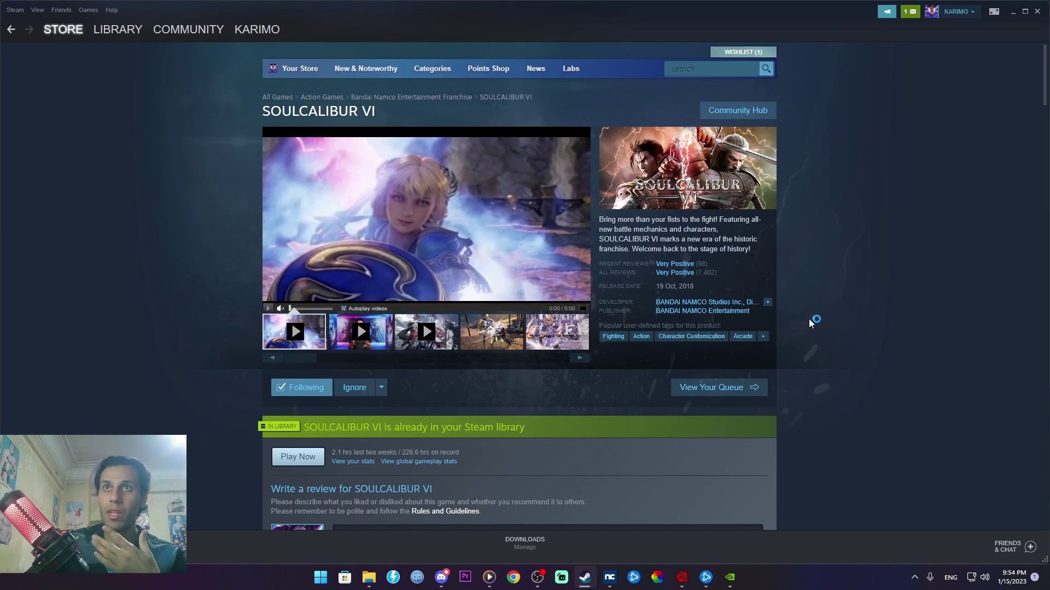
Examine the minimum and recommended system requirements on the SOULCALIBUR VI store page, highlighting the 64-bit processor requirement
scroll(811, 325, down, 7)
scroll(817, 349, down, 4)
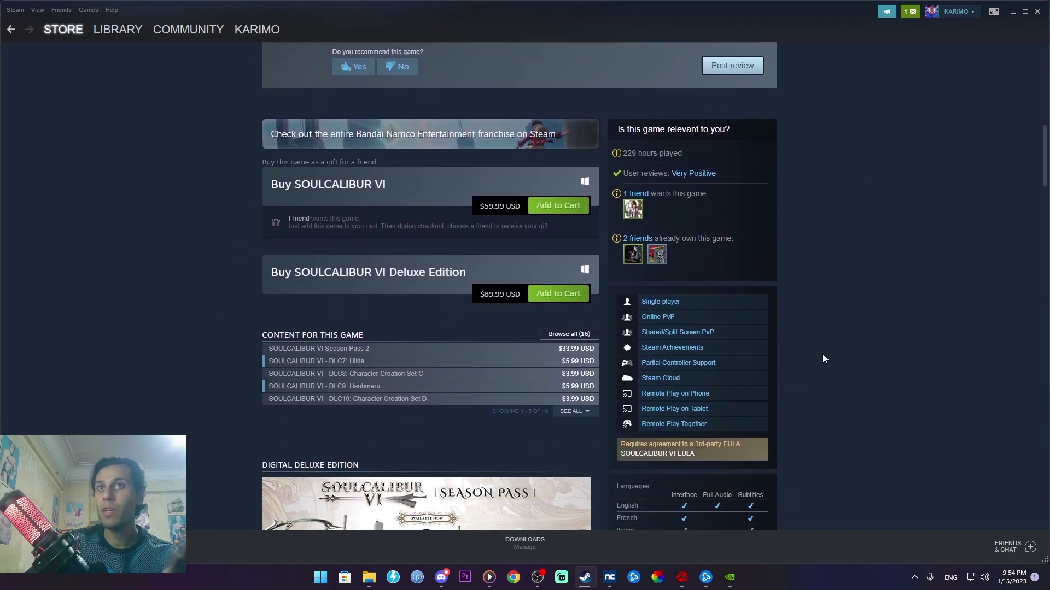
scroll(822, 354, down, 10)
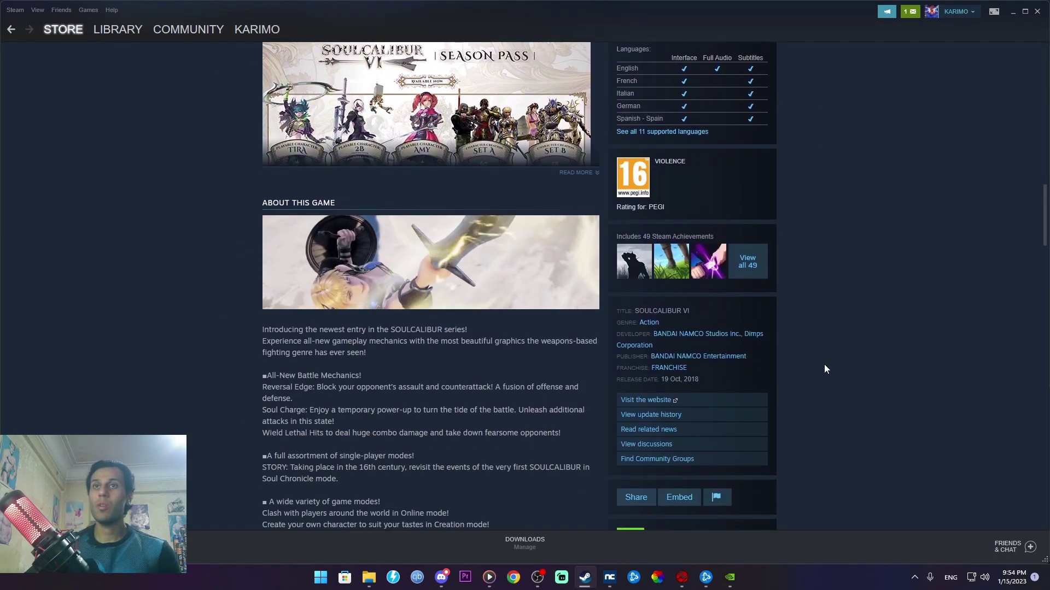
scroll(824, 364, down, 1)
scroll(825, 364, down, 6)
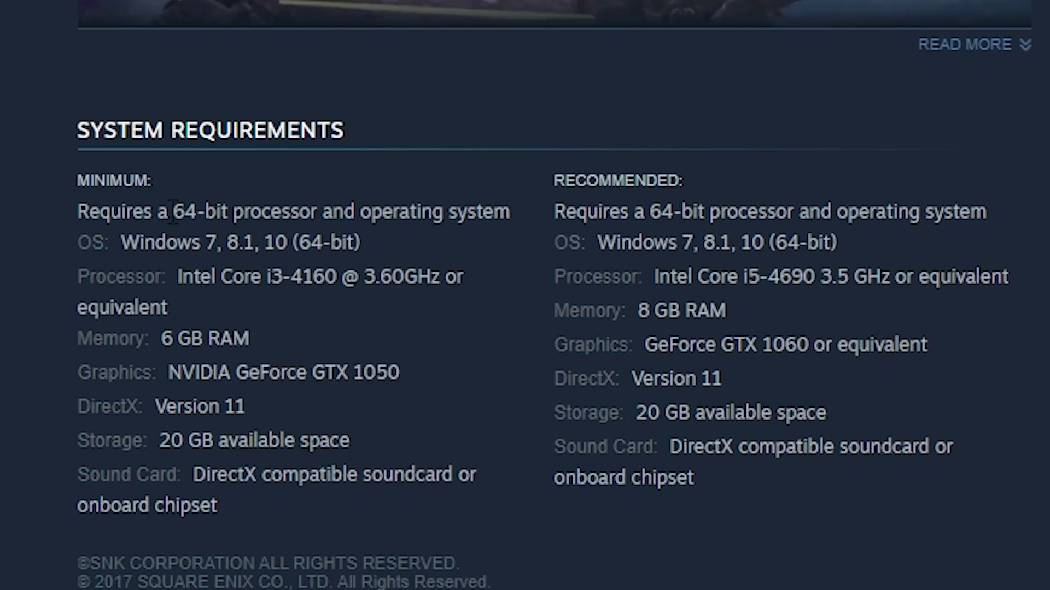
drag(168, 212, 197, 213)
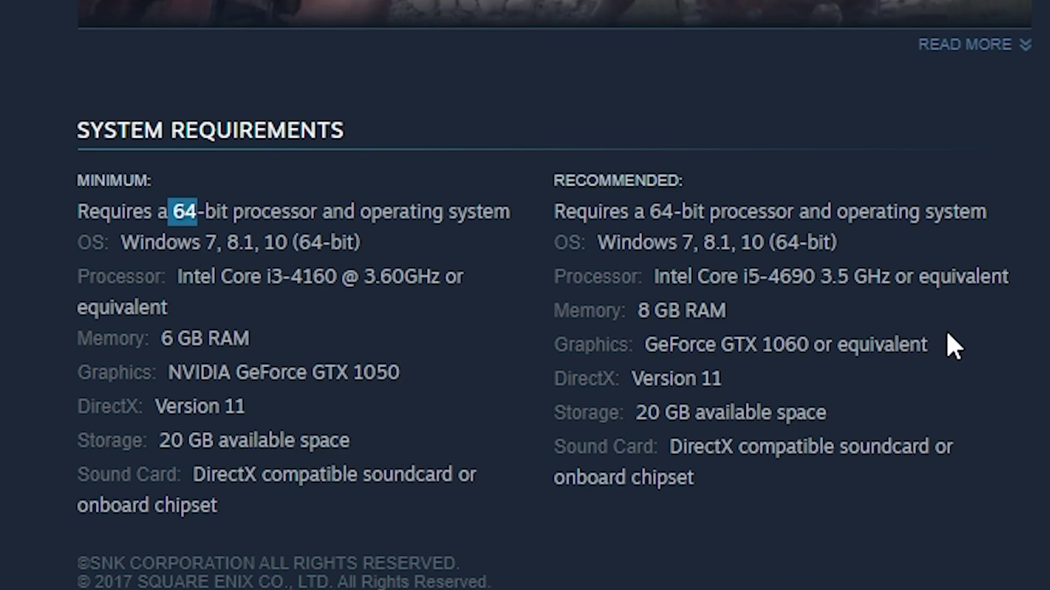
scroll(949, 334, up, 3)
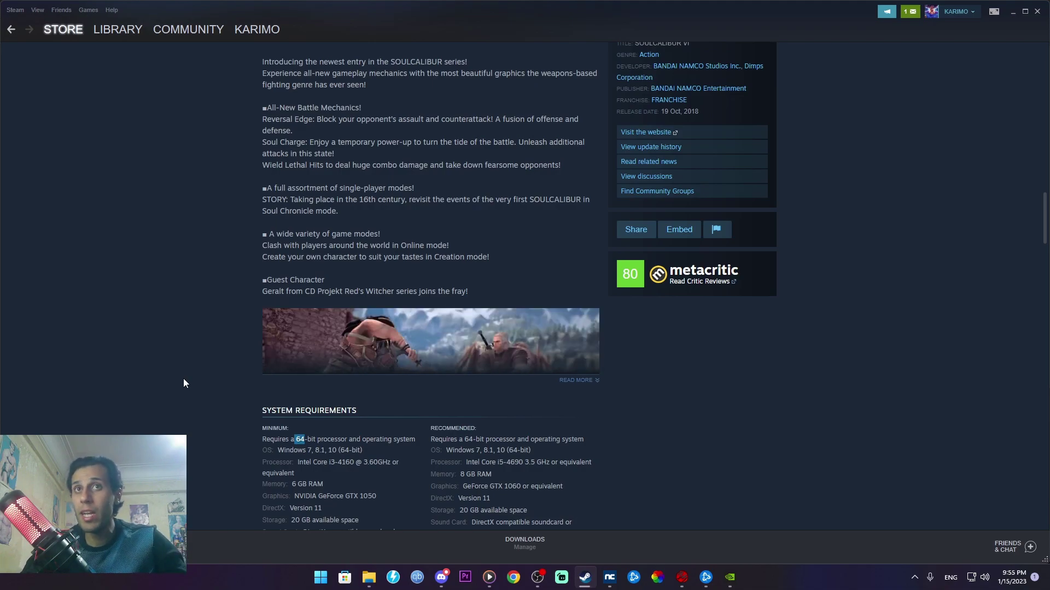
scroll(166, 402, up, 10)
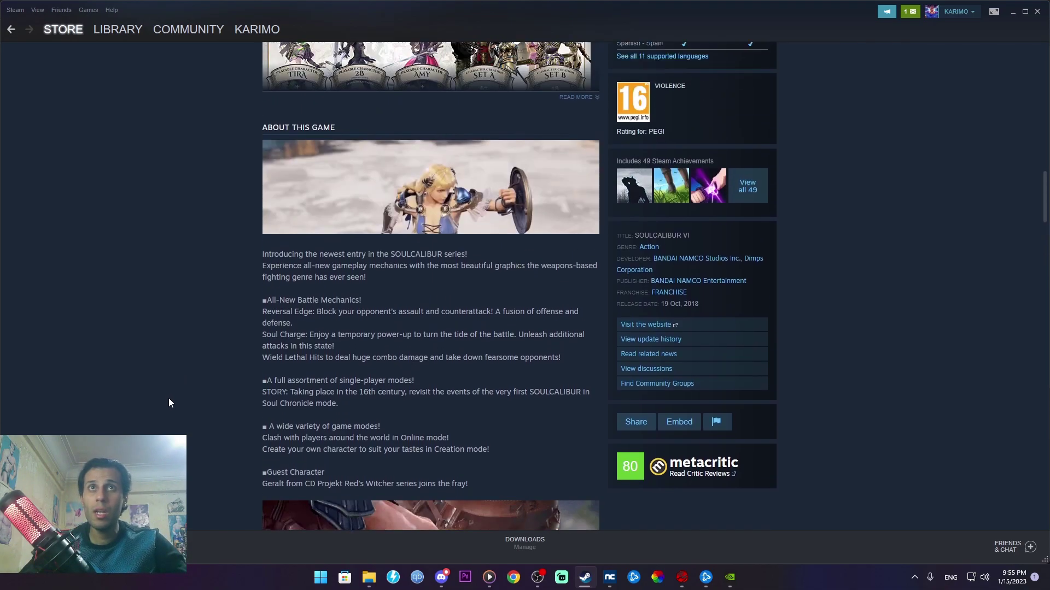
scroll(169, 404, up, 5)
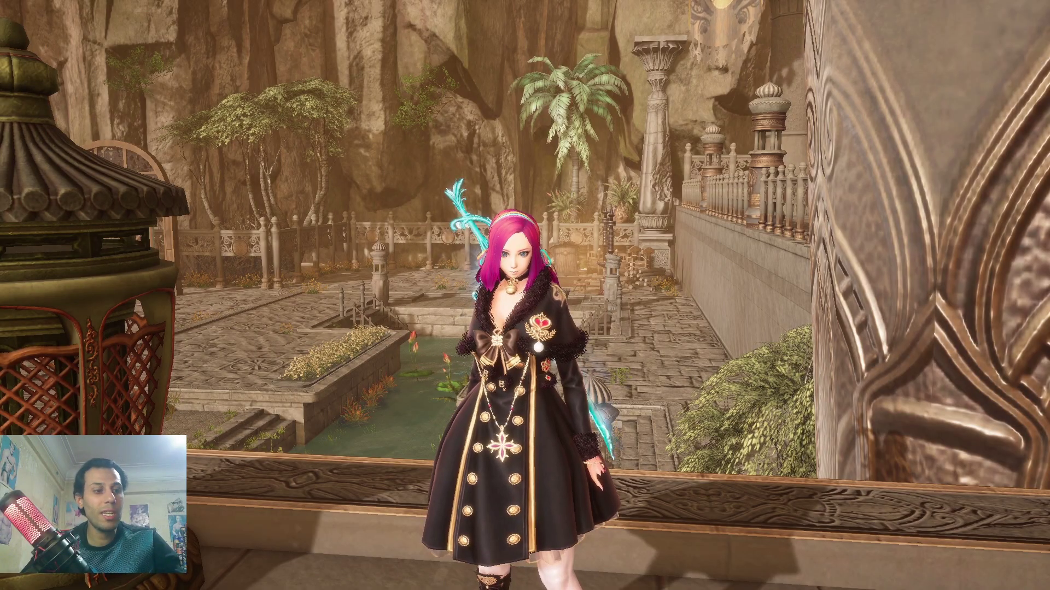
Switch to Blade & Soul, show its interface, and review the default and advanced graphics settings
key(ctrl+x)
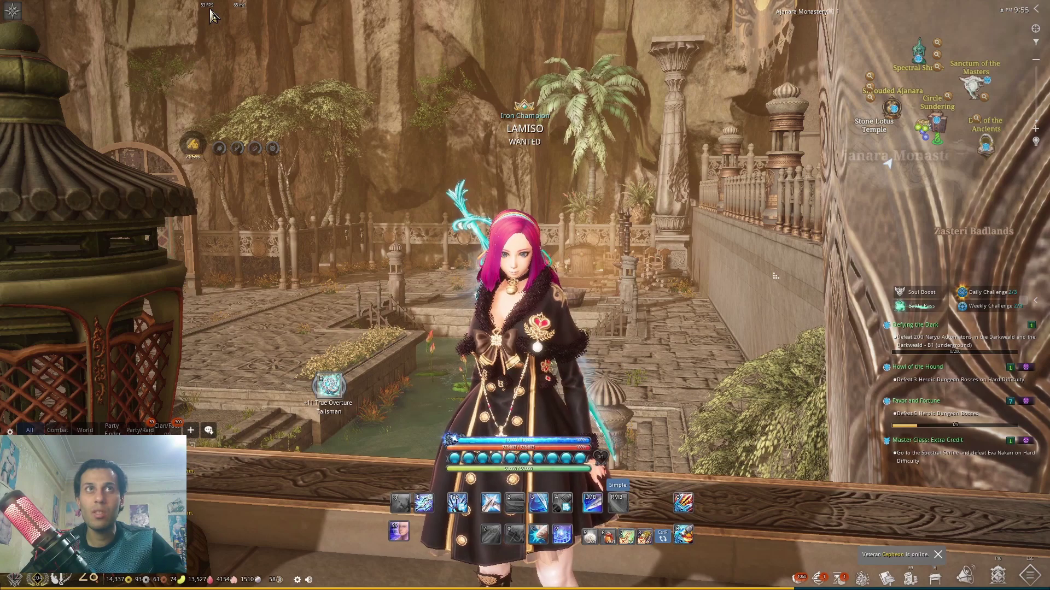
key(o)
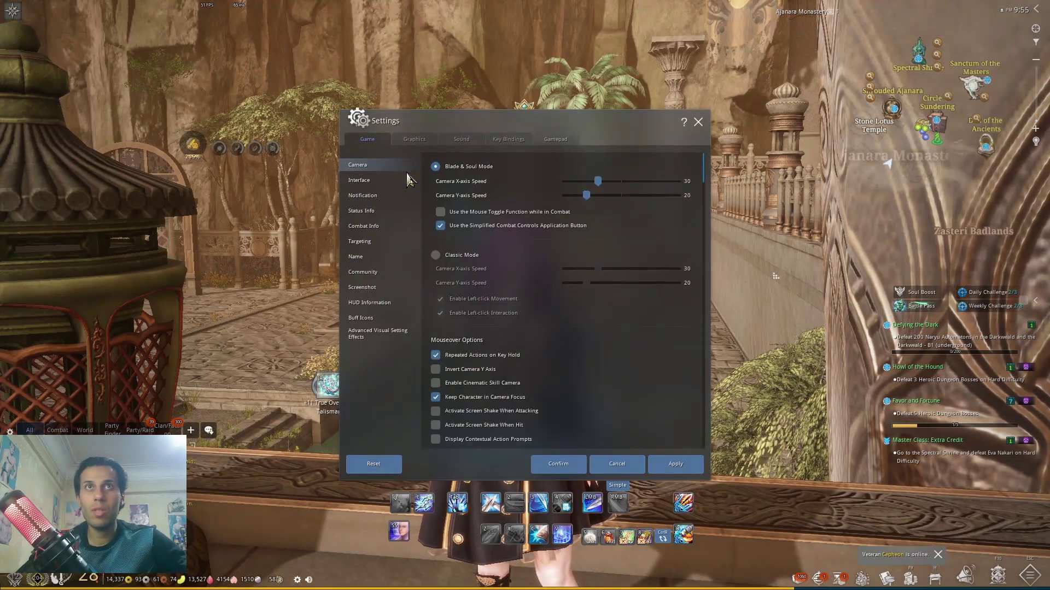
click(420, 140)
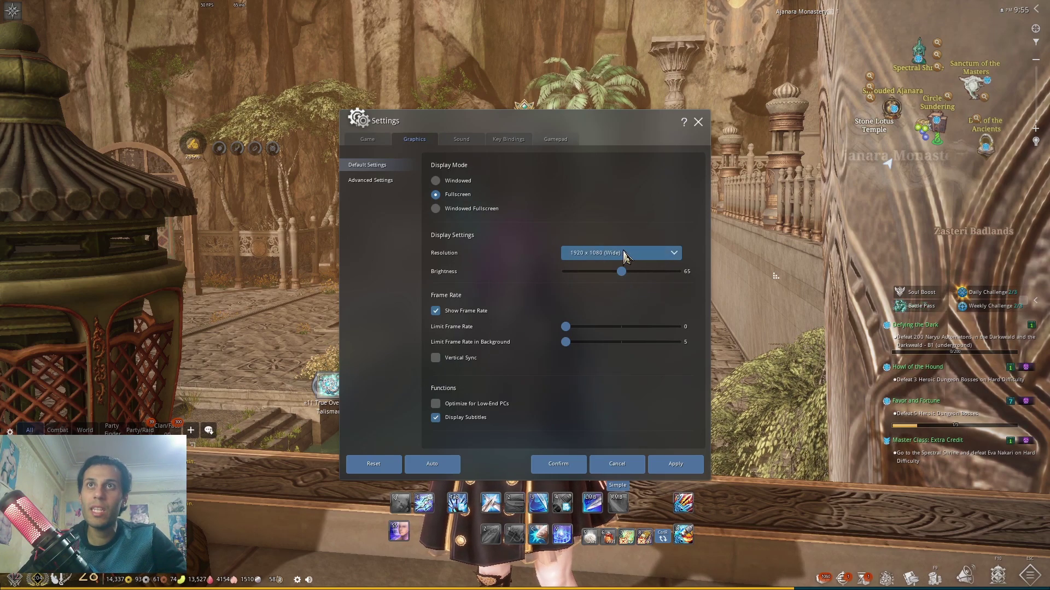
click(363, 180)
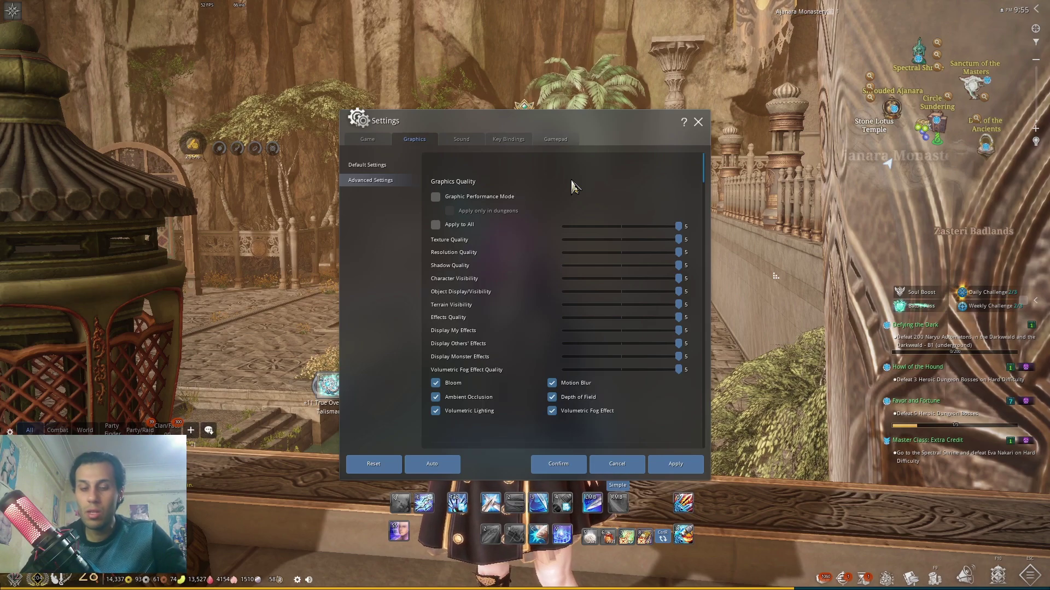
key(Escape)
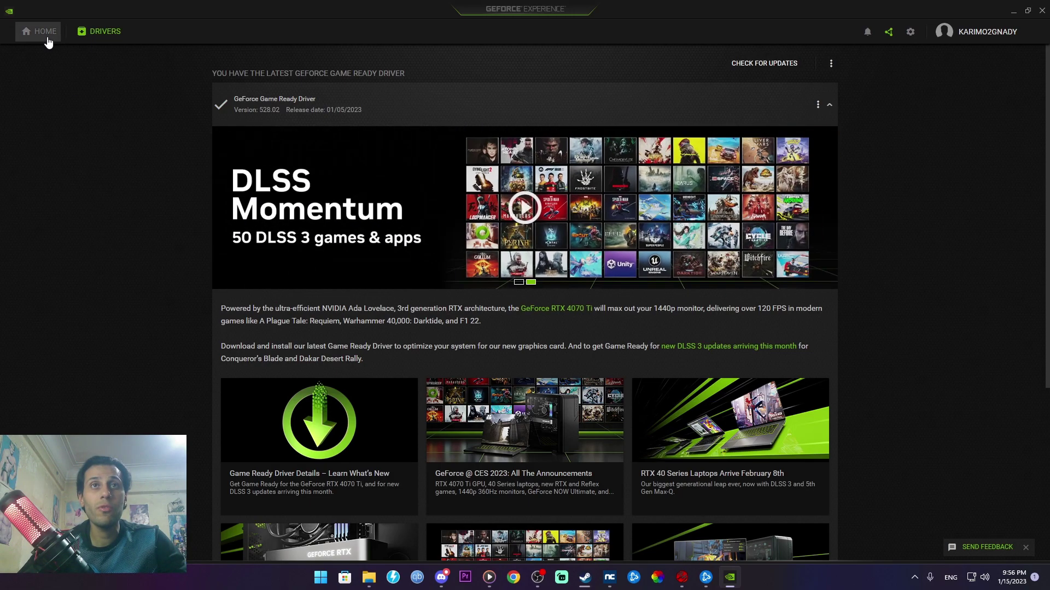
Review the optimization details and custom optimization options for EA SPORTS FIFA 23 in GeForce Experience, leaving them unapplied
click(41, 33)
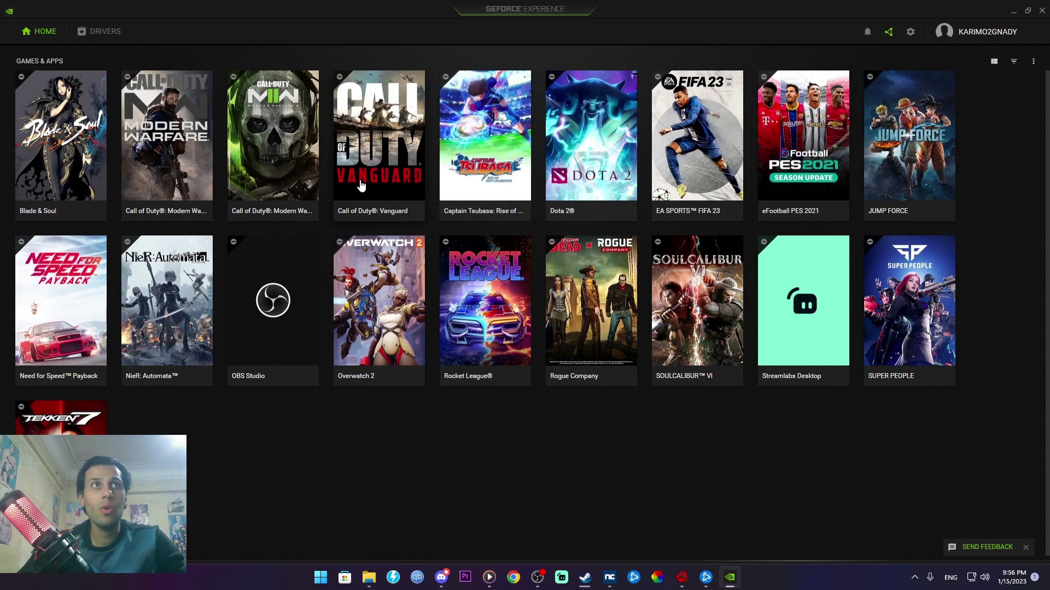
mouse_move(676, 186)
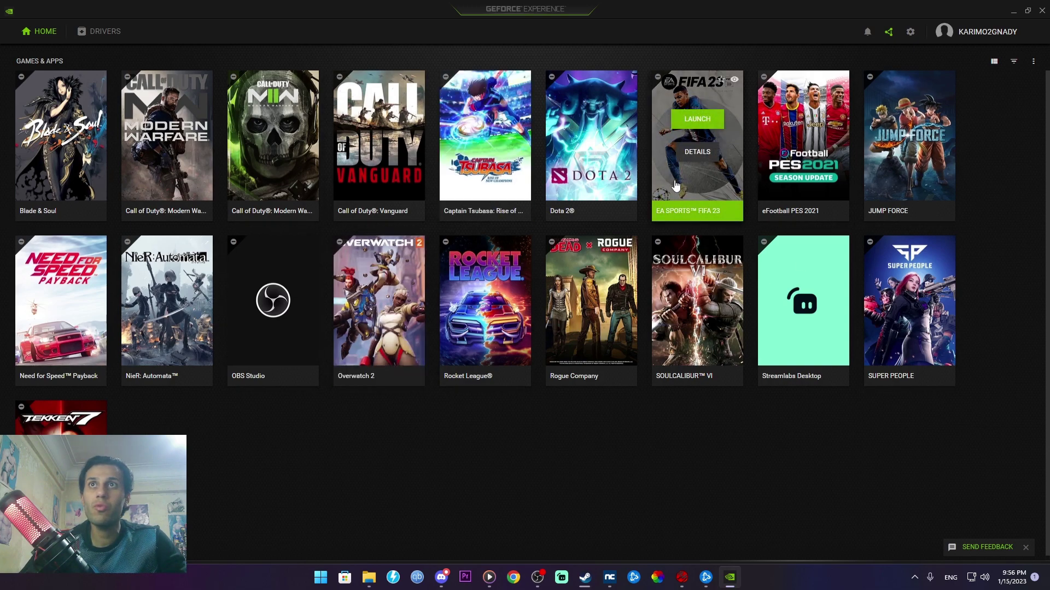
click(697, 152)
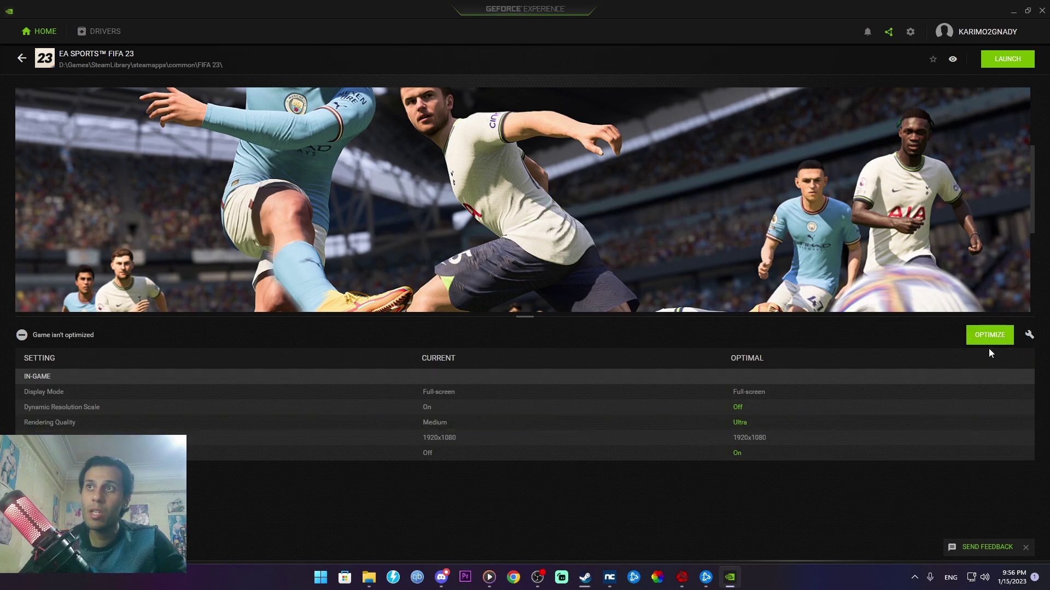
click(1029, 335)
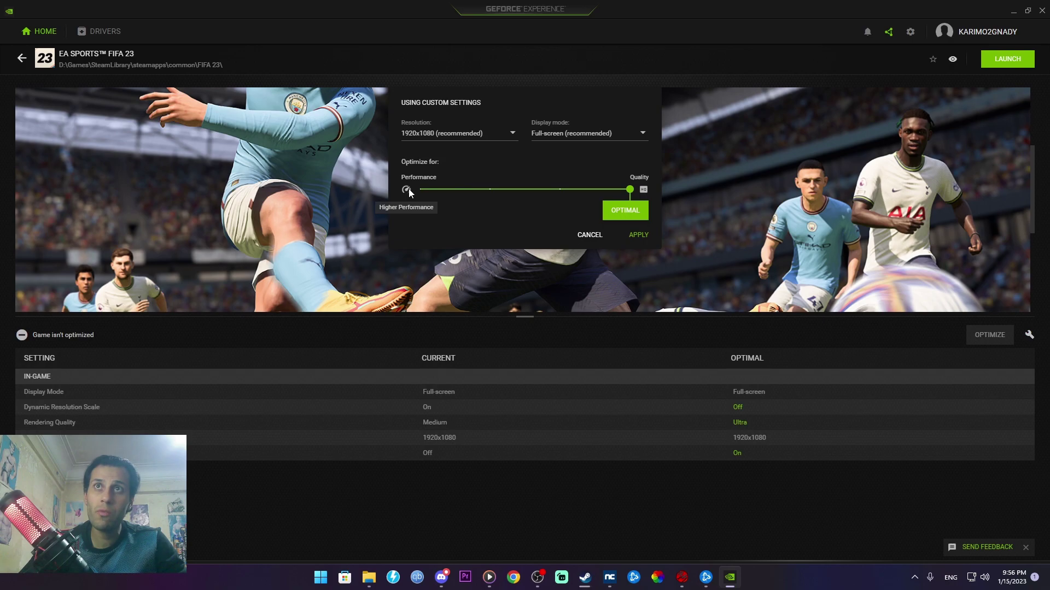
click(588, 241)
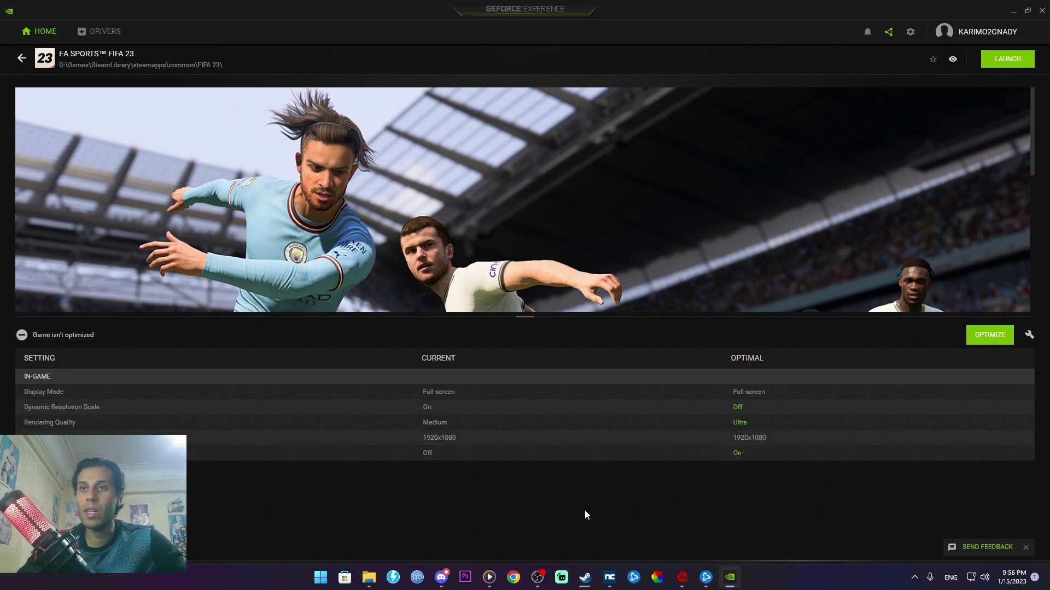
Open the NVIDIA Control Panel and set the image settings with preview to use my preference emphasizing Performance
click(913, 584)
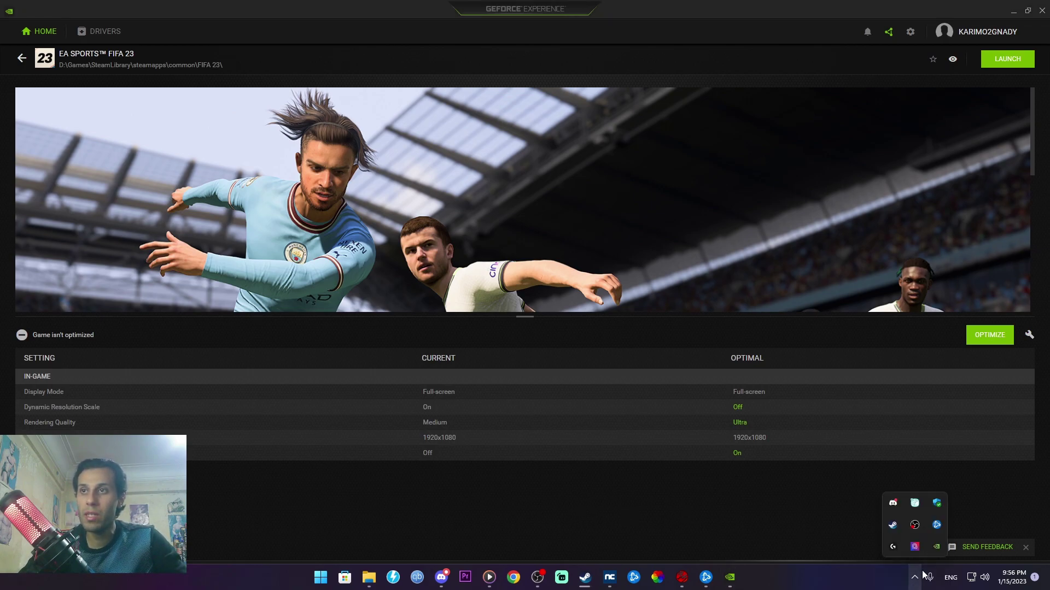
right_click(937, 547)
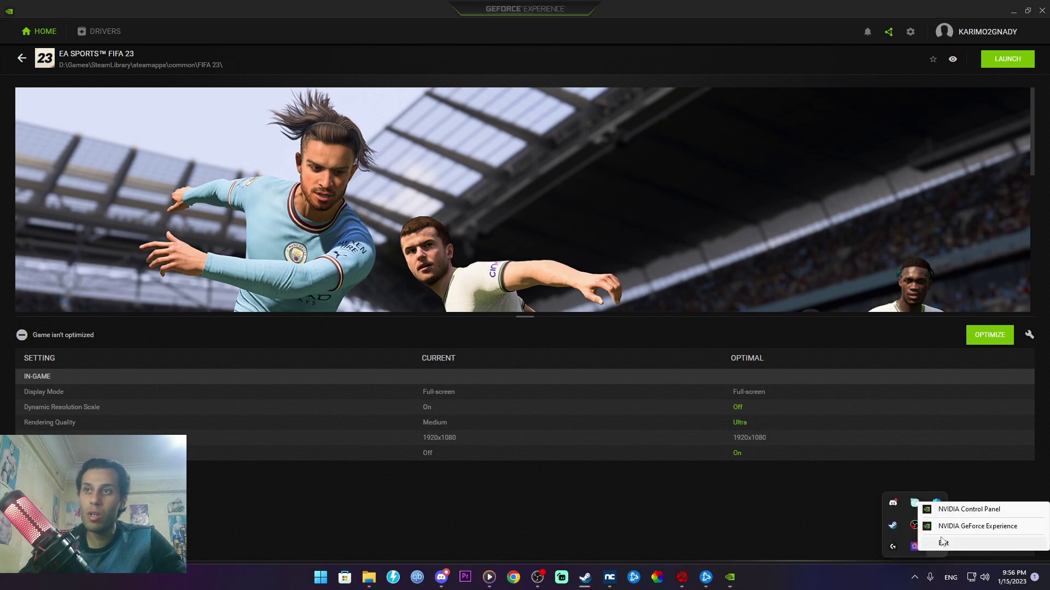
click(968, 510)
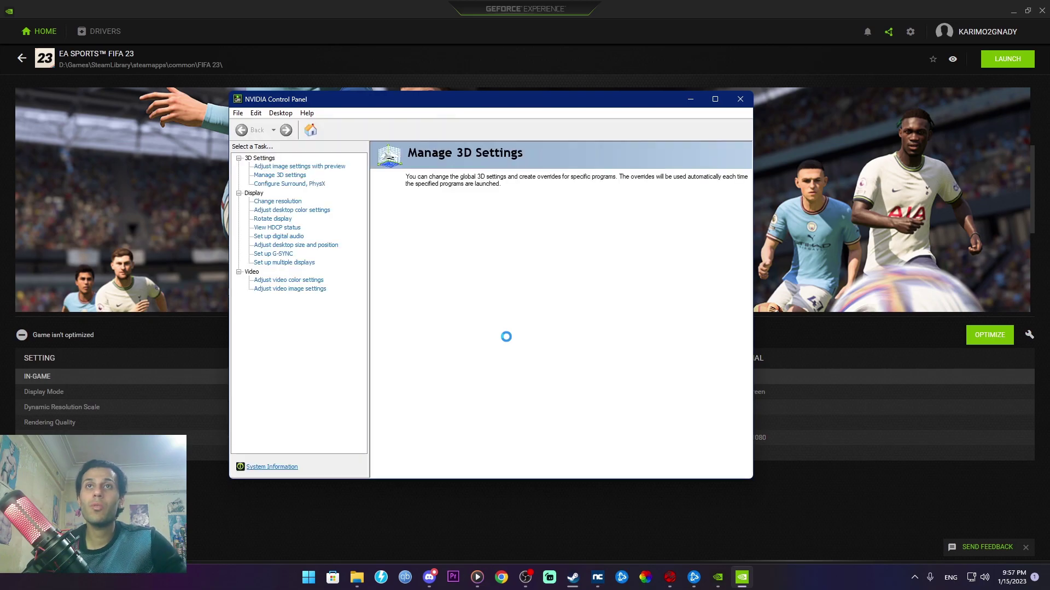
click(333, 166)
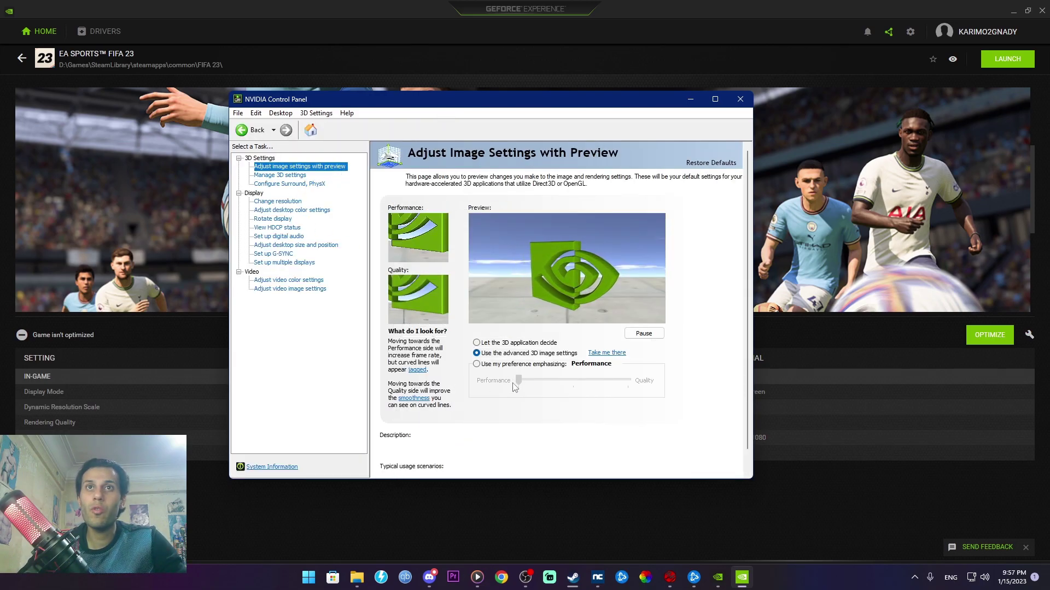
click(478, 365)
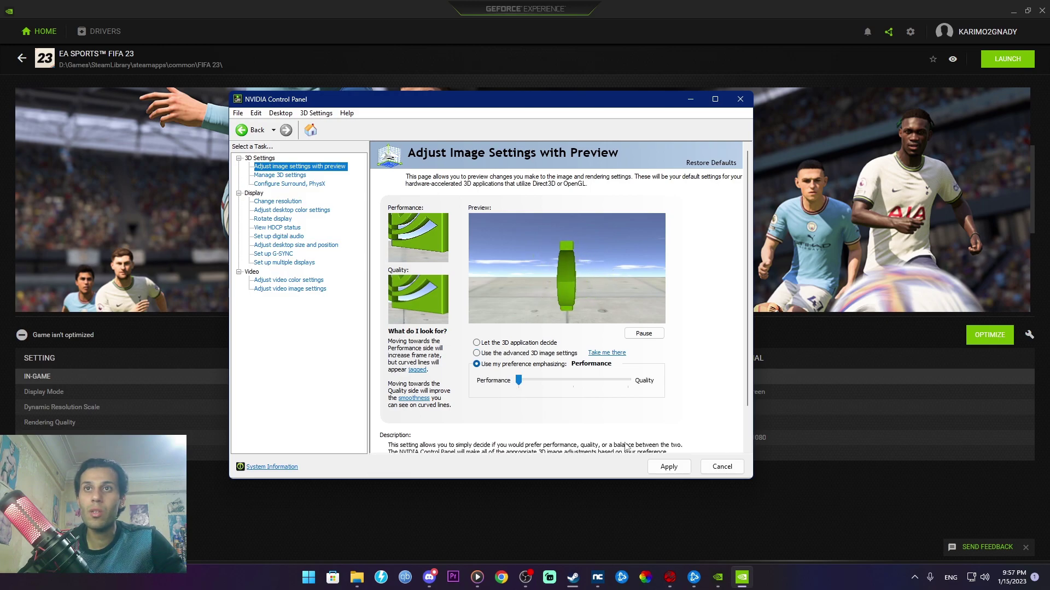
Open the program-specific 3D settings for Soul Calibur VI and accept NVIDIA GeForce RTX 3060 for CUDA - GPUs
click(284, 175)
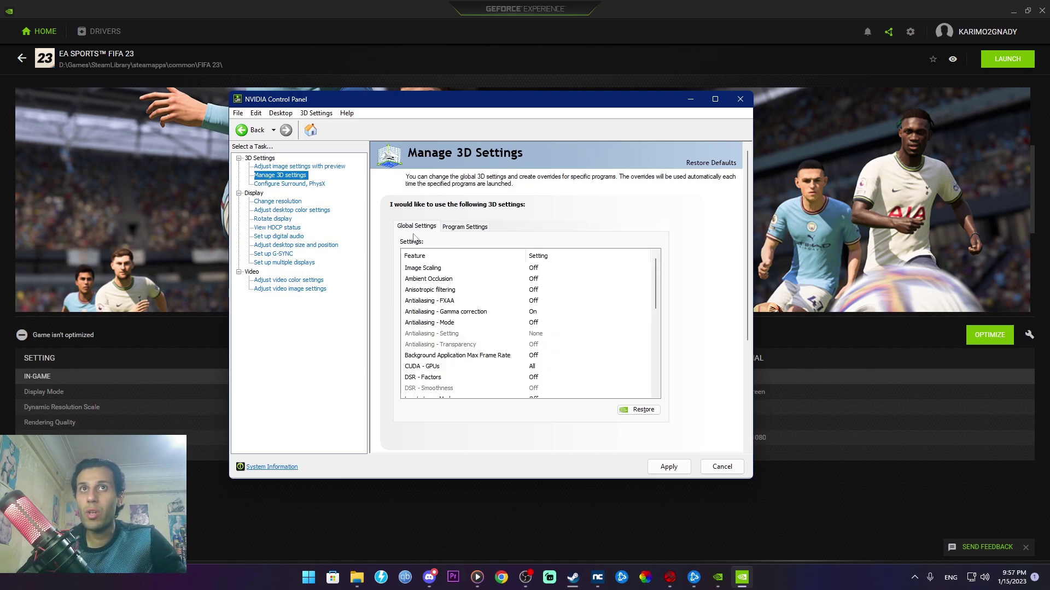
click(469, 227)
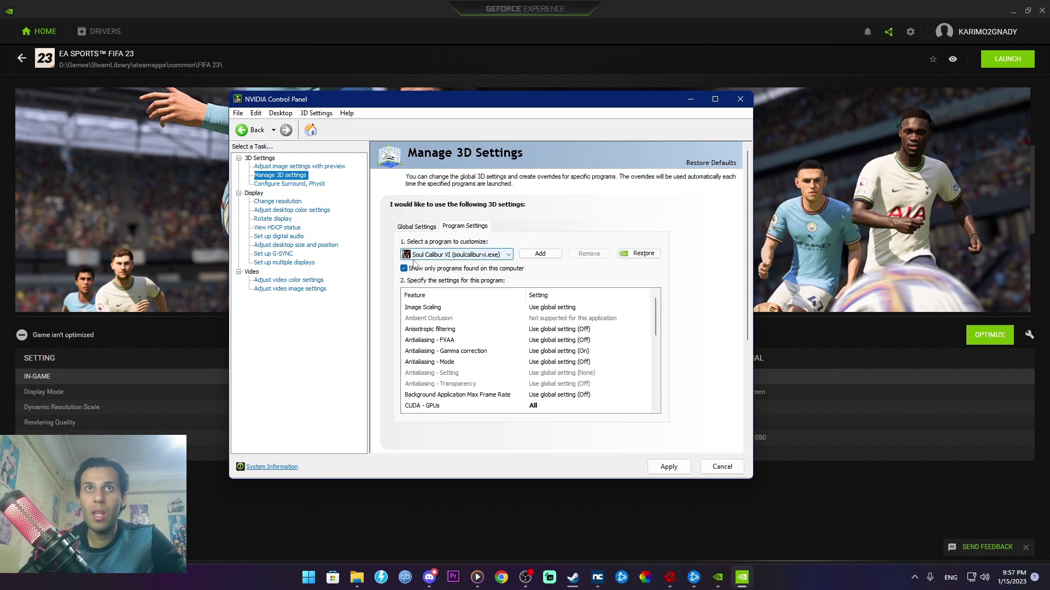
scroll(571, 363, down, 1)
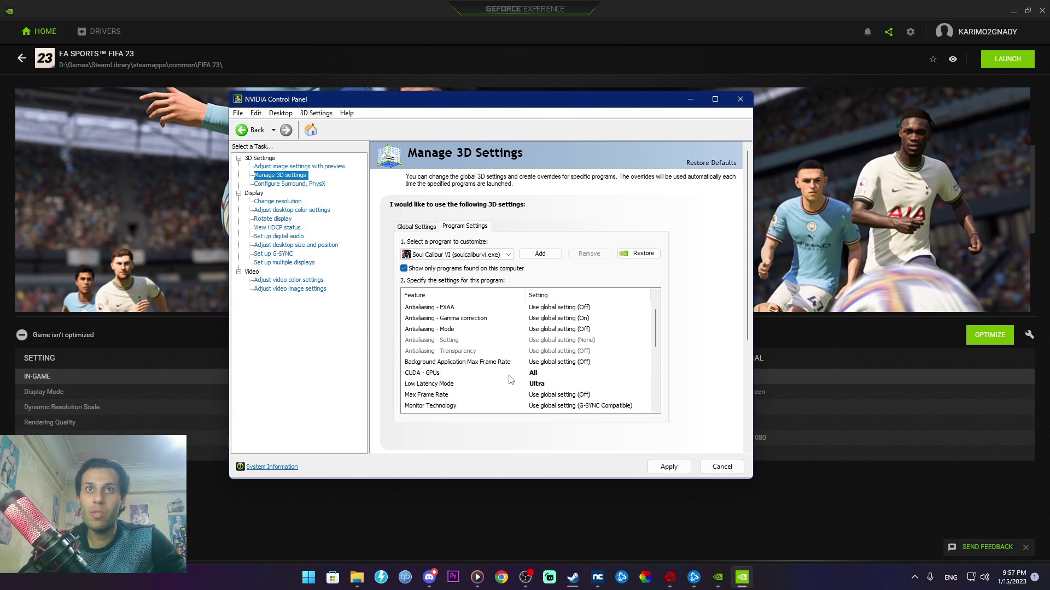
click(539, 374)
click(538, 374)
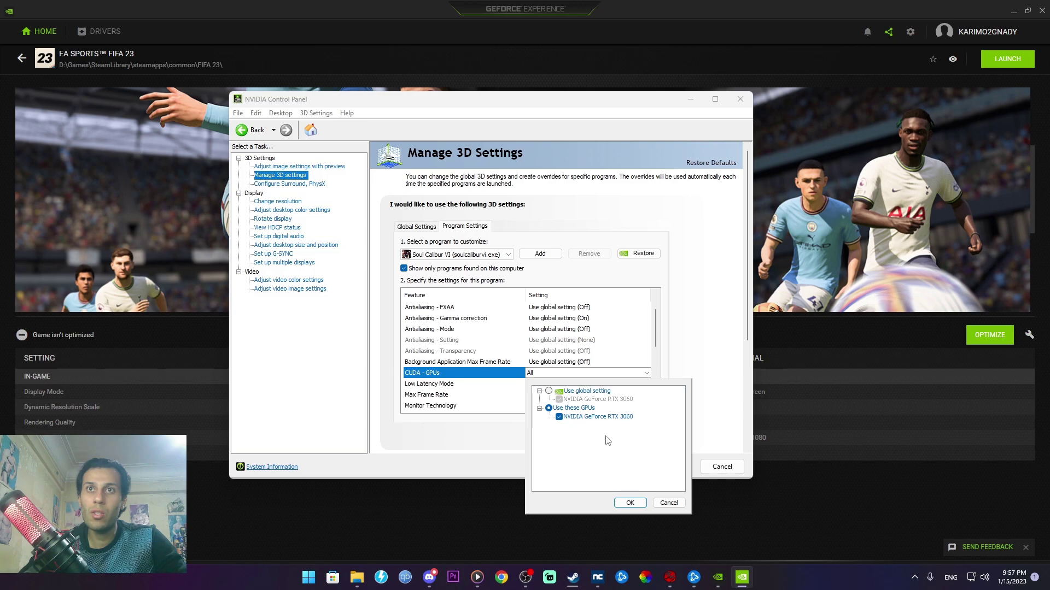
click(630, 502)
Review Soul Calibur VI's remaining 3D settings, including low latency mode, power management, texture filtering and vertical sync
scroll(432, 372, down, 2)
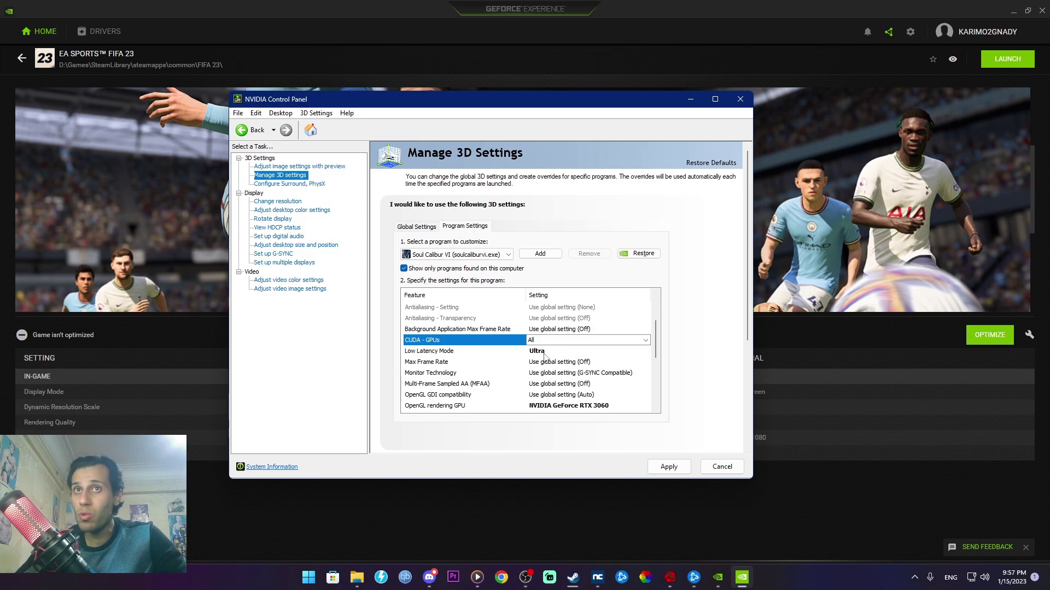
scroll(582, 333, down, 1)
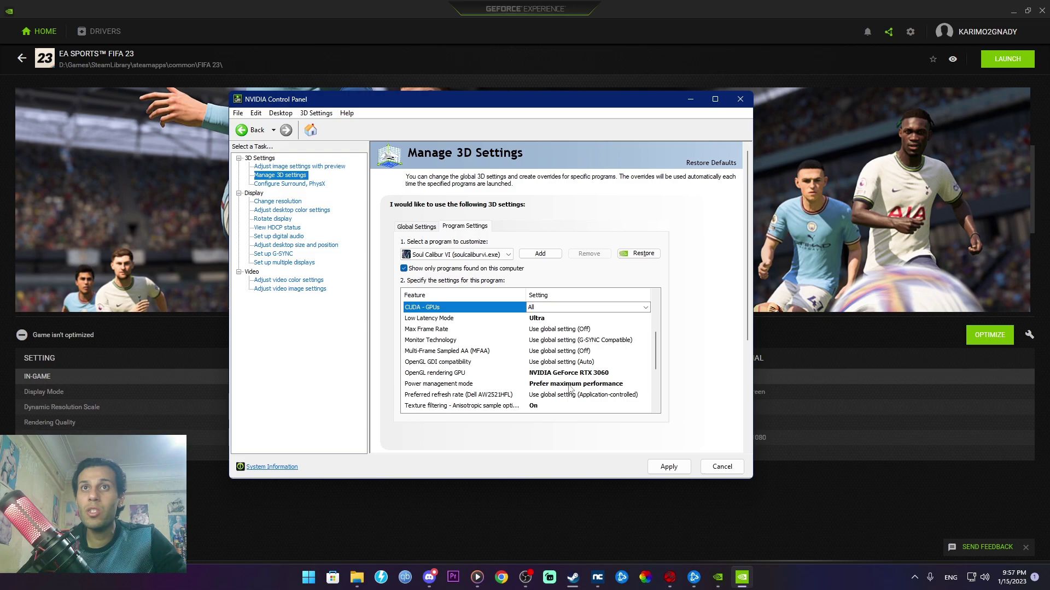
scroll(587, 376, down, 1)
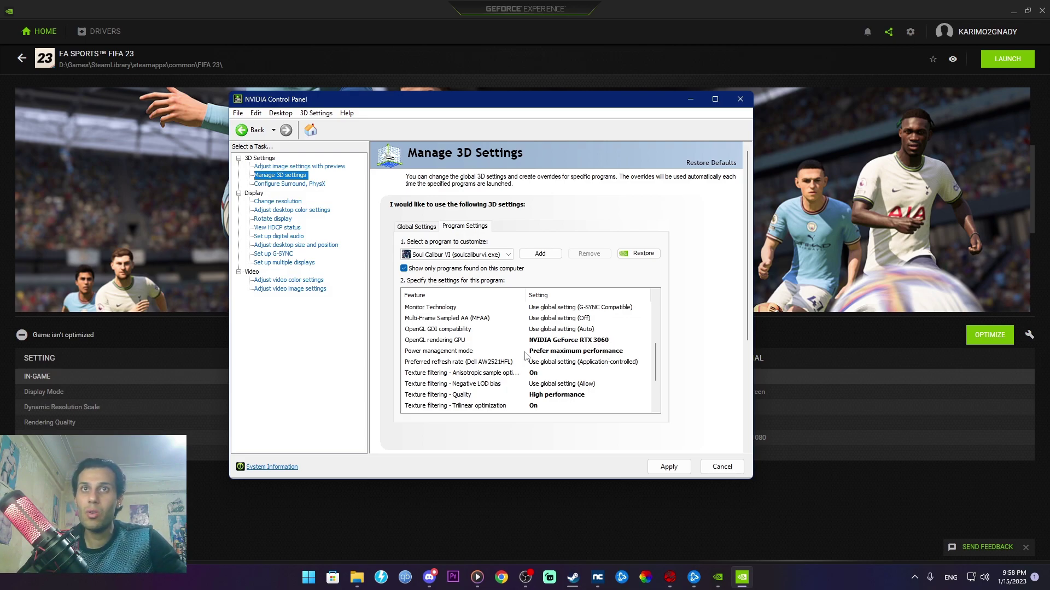
scroll(571, 366, down, 1)
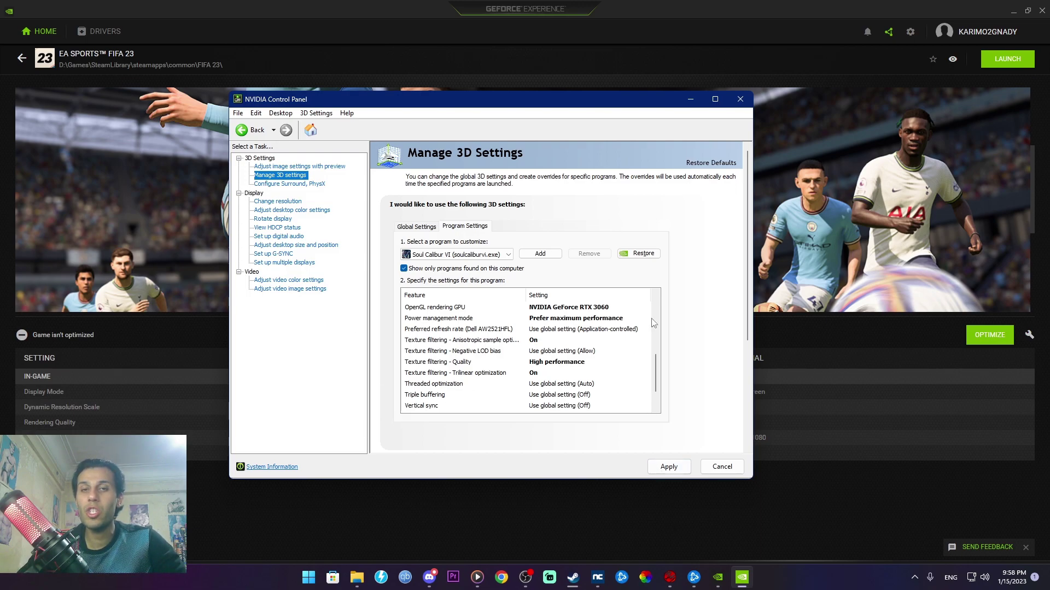
Open the Surround and PhysX configuration and view the available PhysX processor choices without changing the selection
click(308, 184)
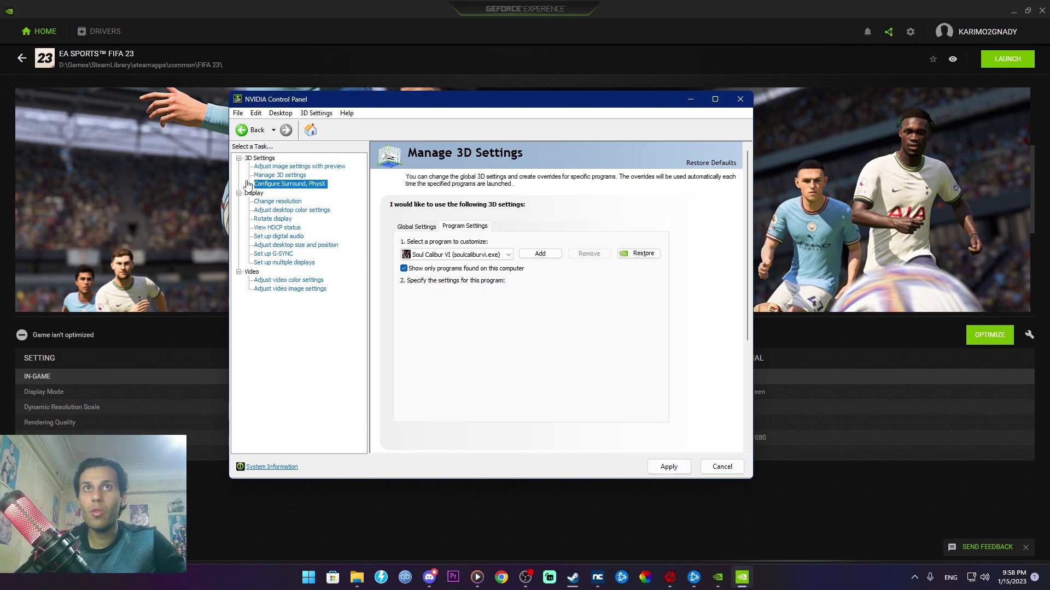
click(280, 175)
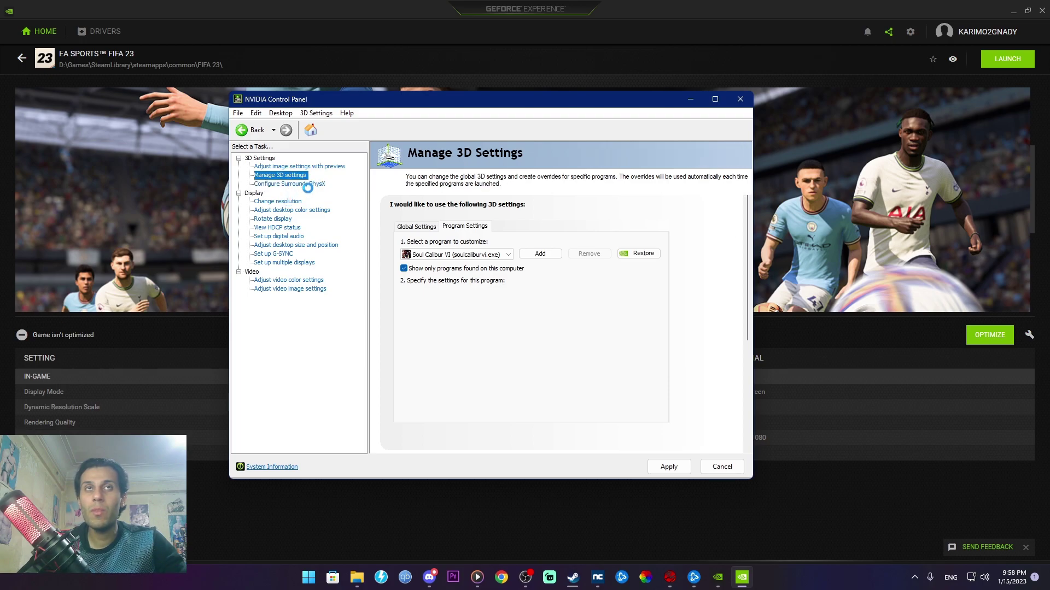
click(309, 185)
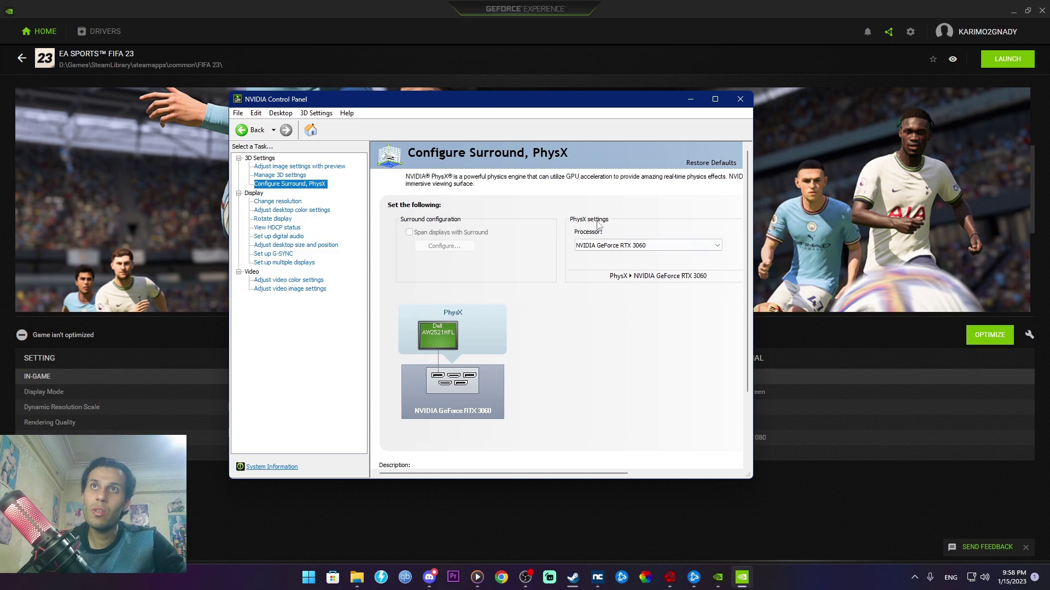
click(623, 246)
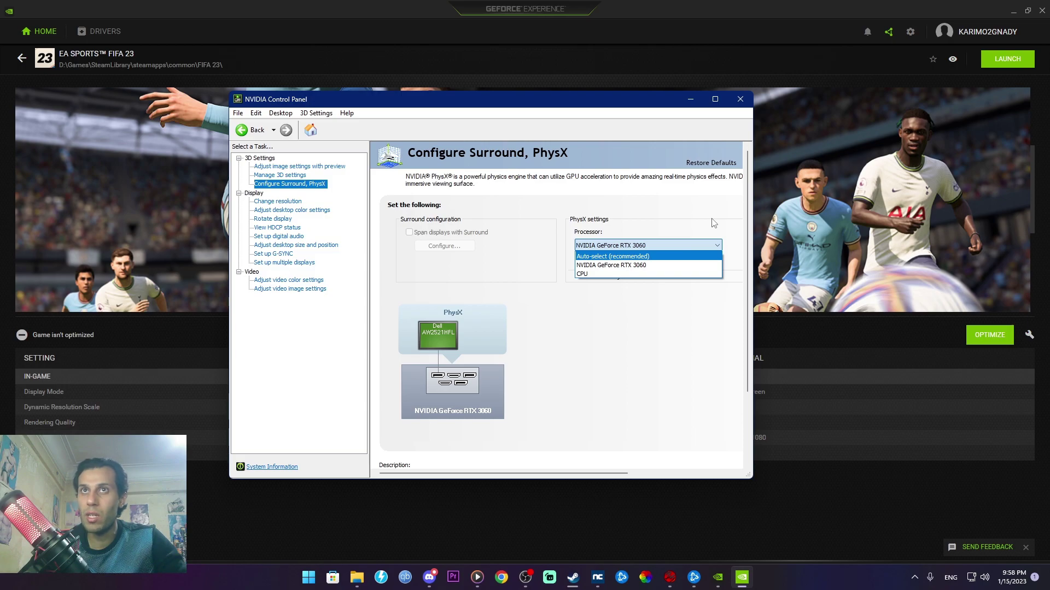
click(681, 224)
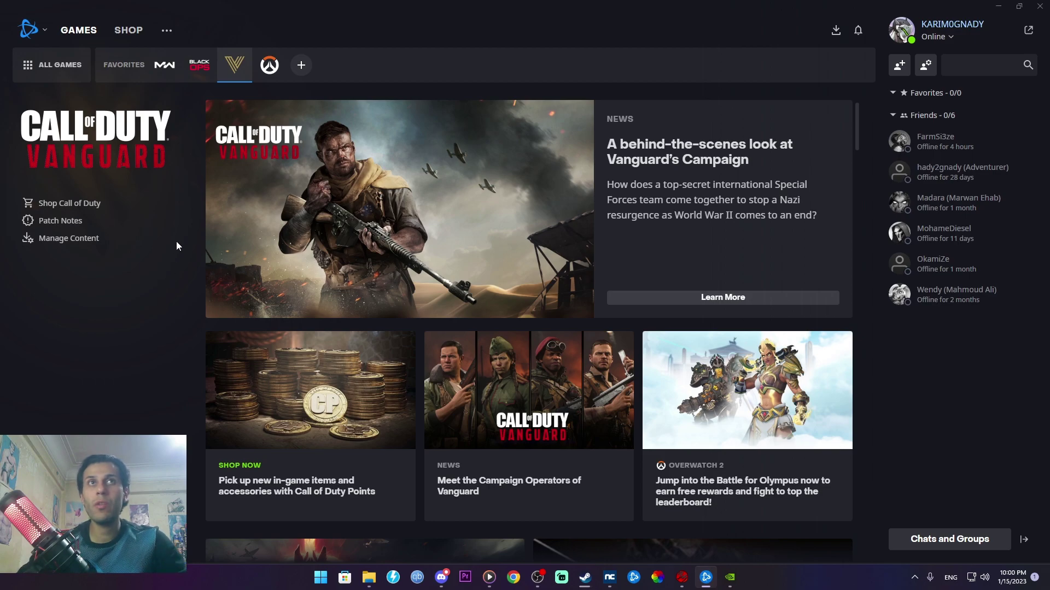
Select Call of Duty: Modern Warfare in Battle.net, review its game settings, and close them
click(164, 65)
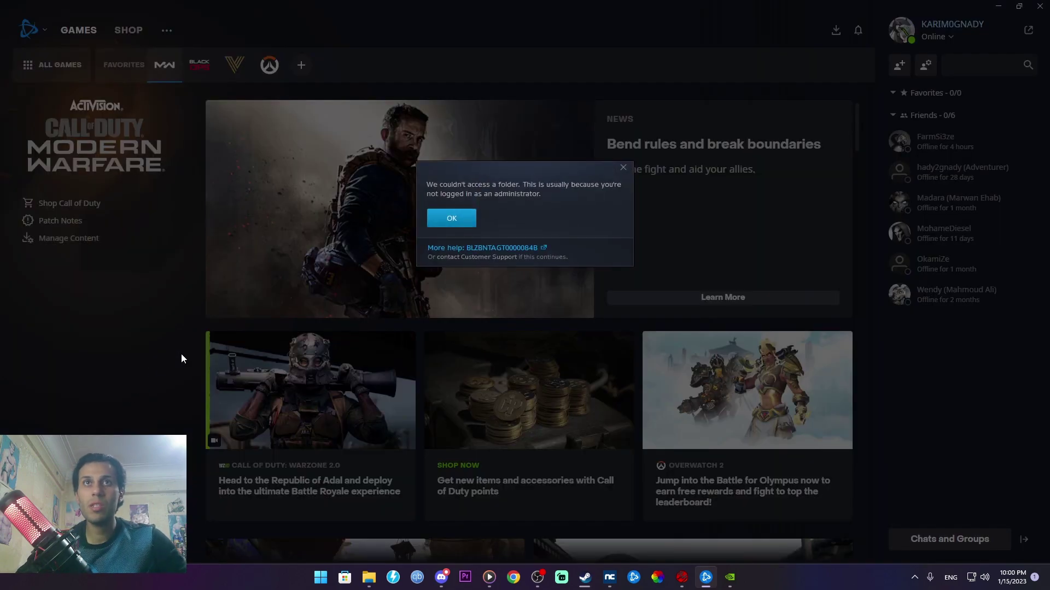
click(430, 220)
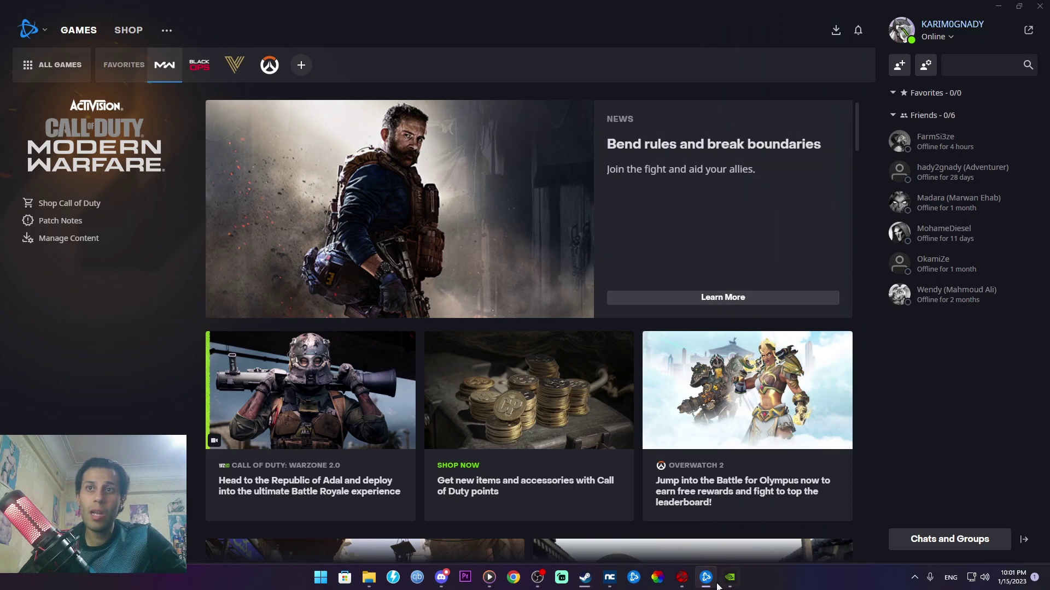
mouse_move(705, 586)
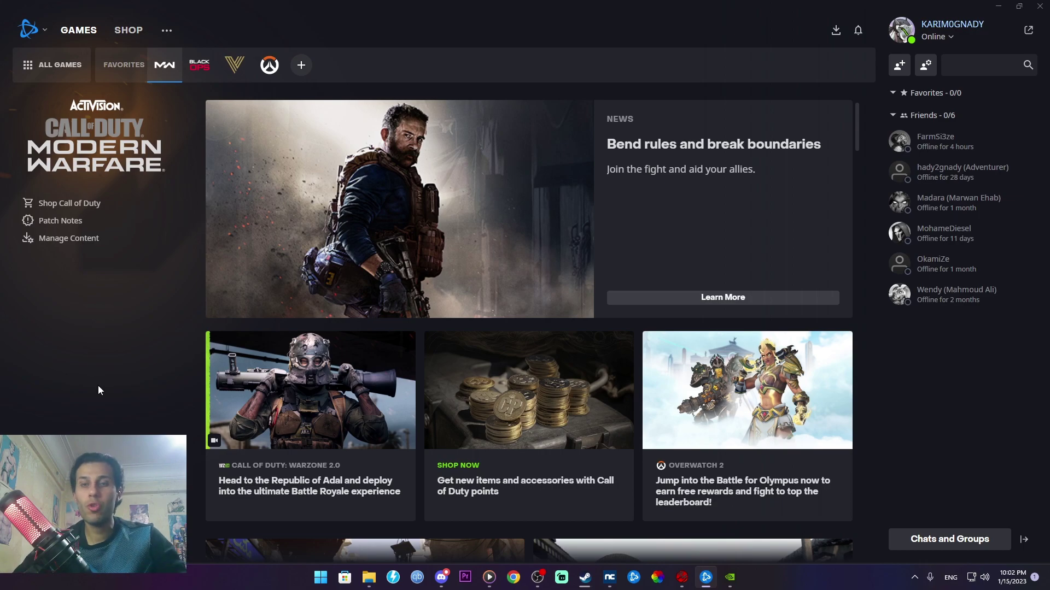
click(160, 503)
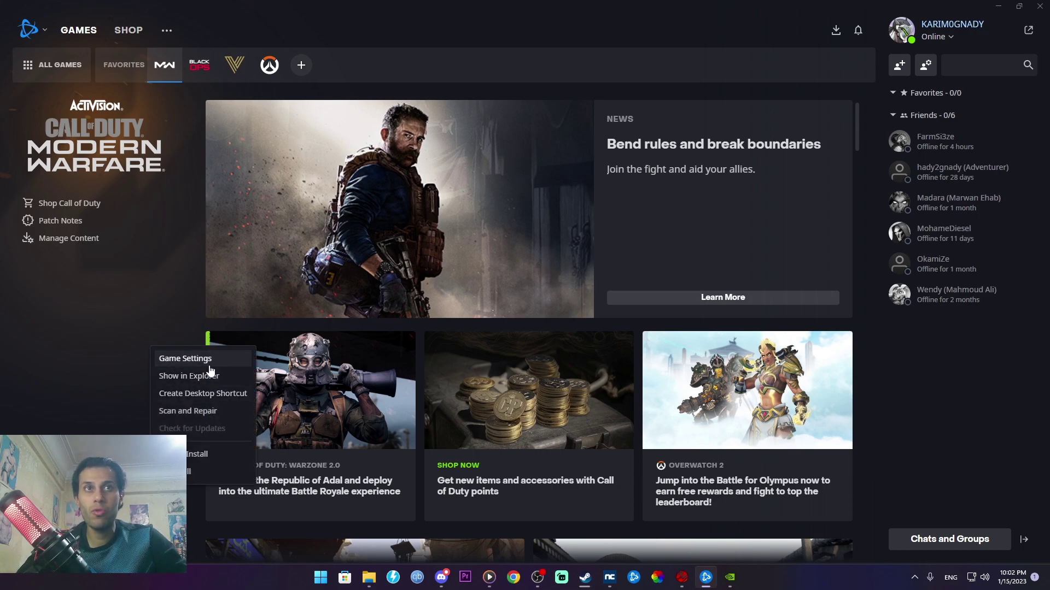
click(194, 359)
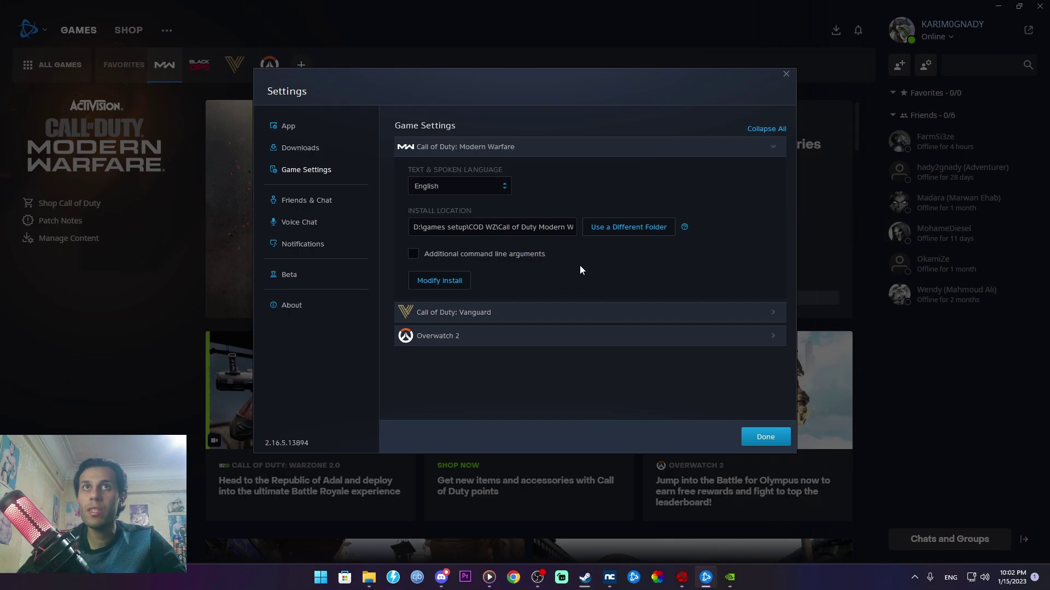
click(786, 73)
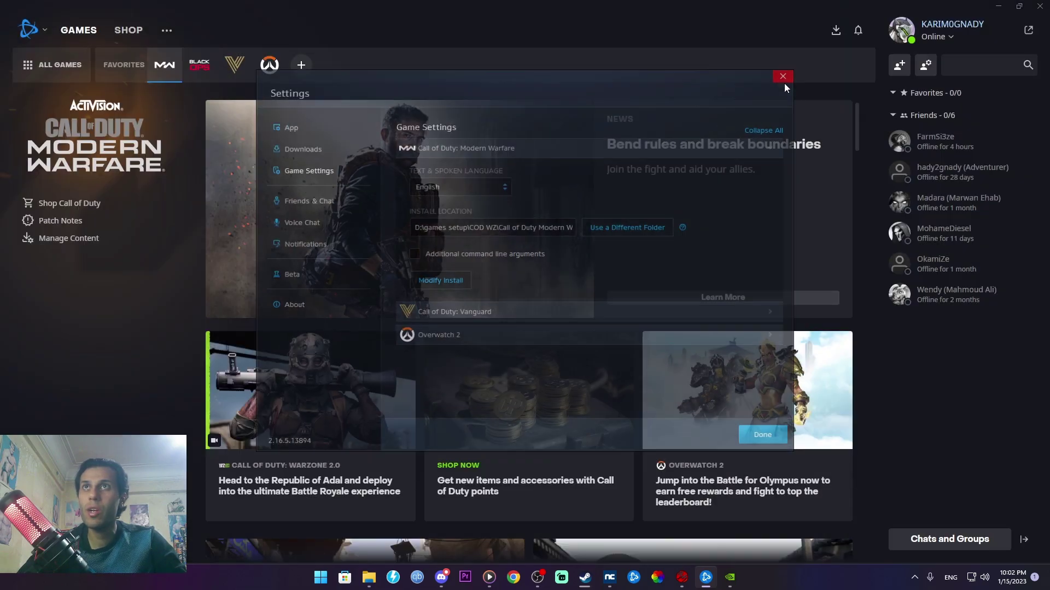
Switch to the desktop and look through all pages of the Devil May Cry 5 shortcut's properties
click(1045, 574)
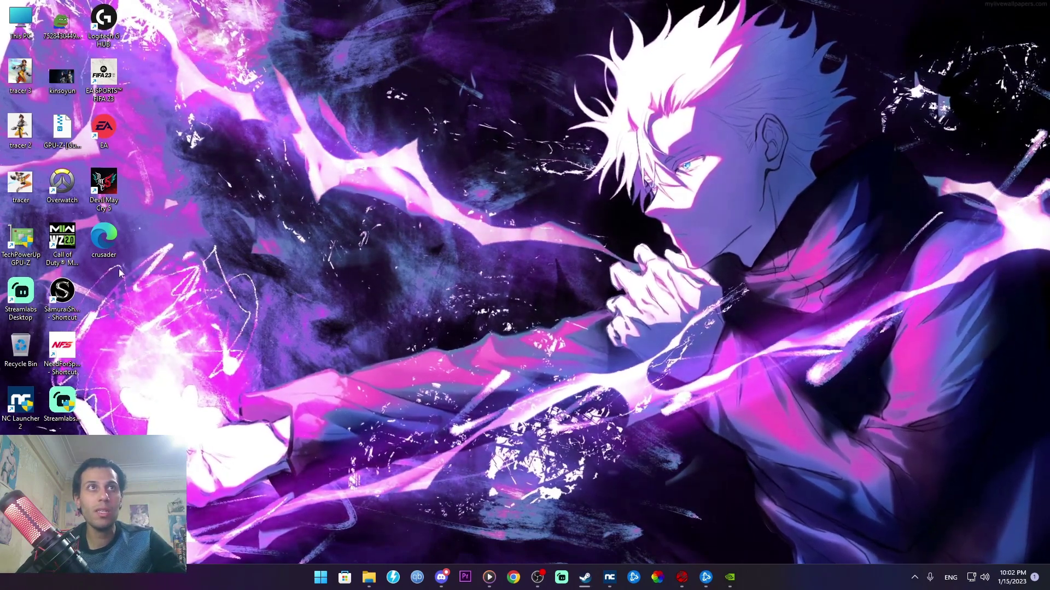
right_click(114, 184)
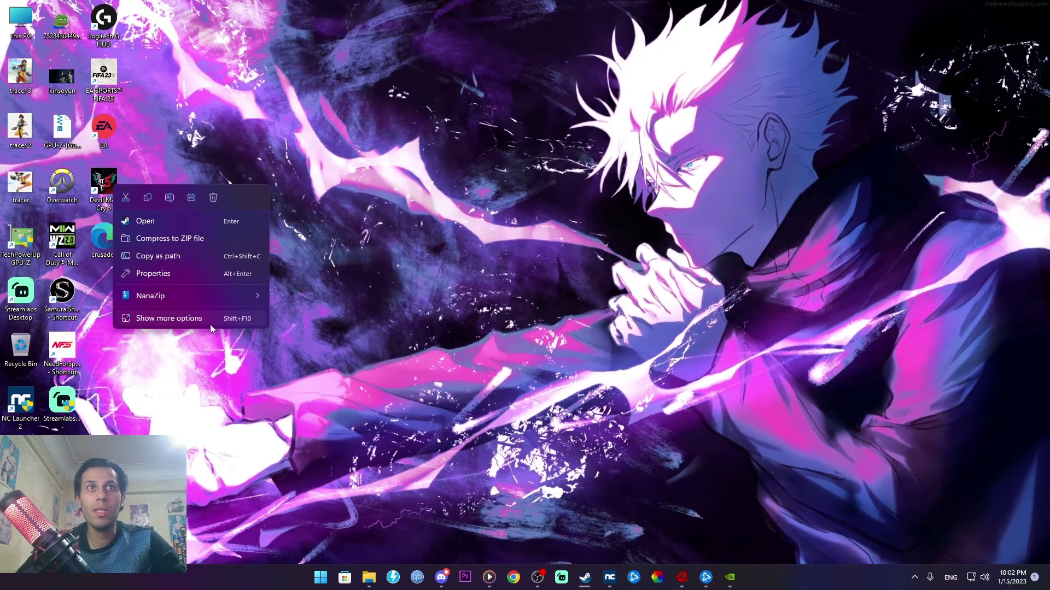
click(218, 323)
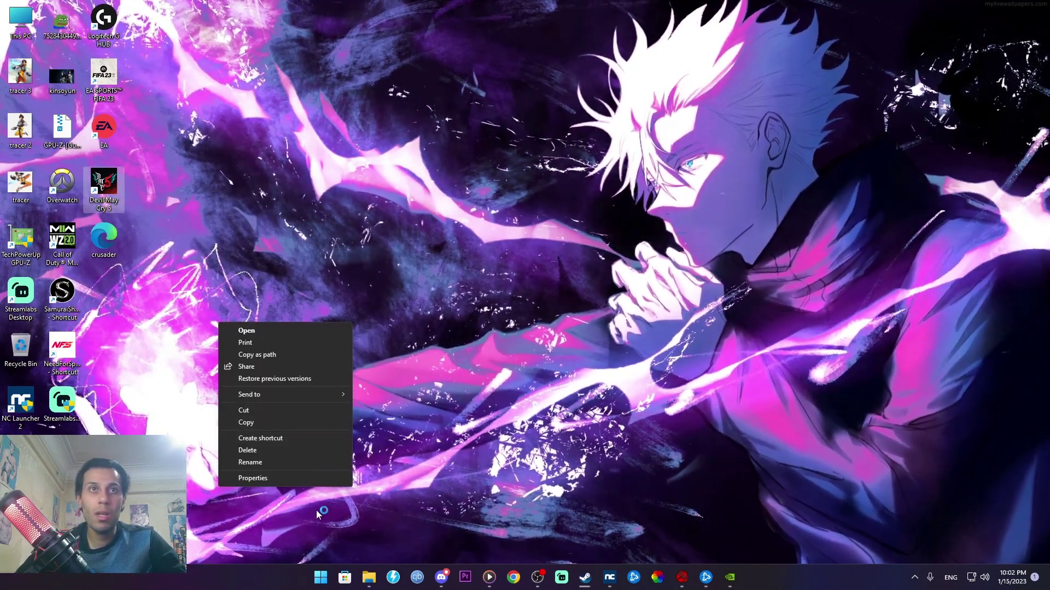
click(298, 479)
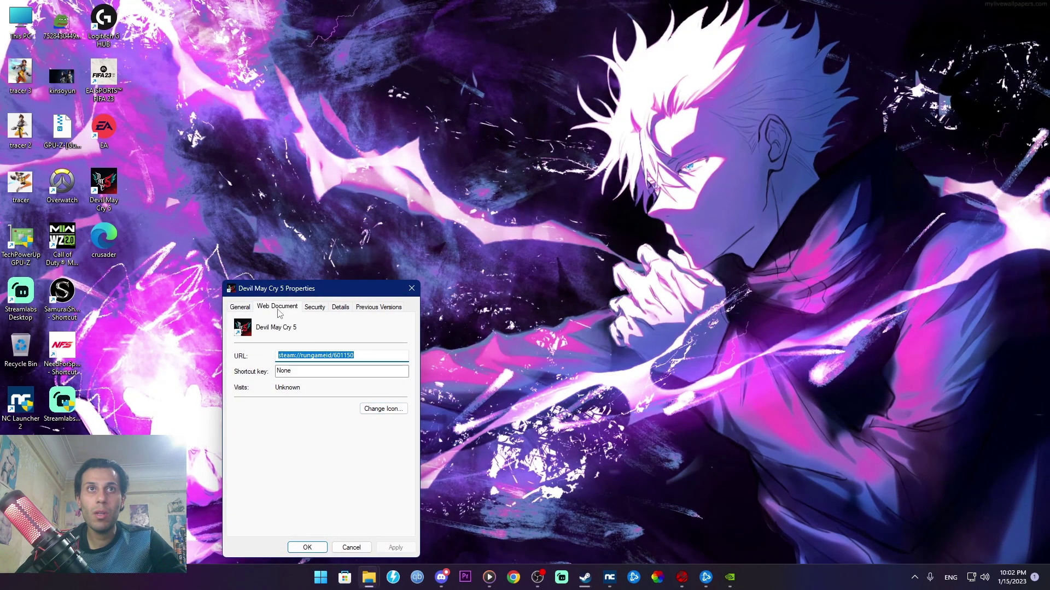
click(322, 309)
click(344, 310)
click(362, 310)
click(243, 309)
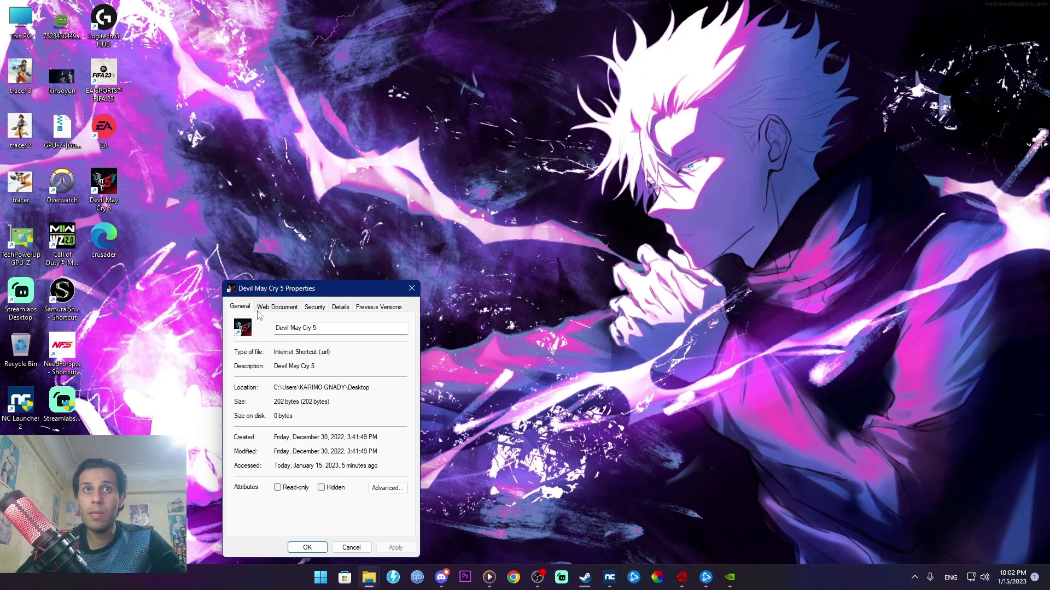
click(412, 288)
Switch to the Steam library, browse to Devil May Cry 5's install folder from its local files properties, and close the properties
click(118, 29)
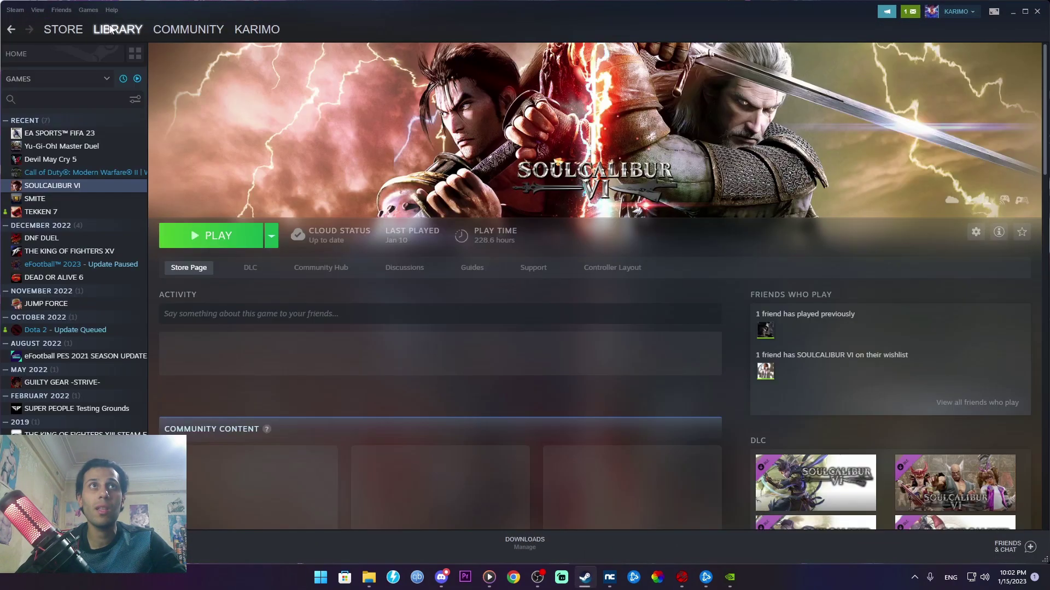
right_click(62, 160)
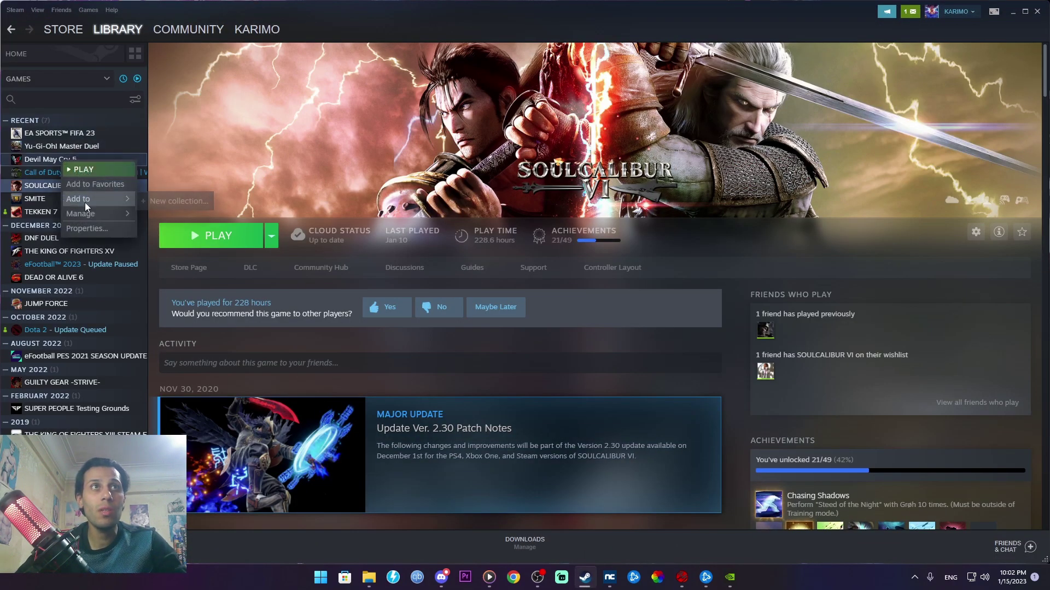
click(120, 228)
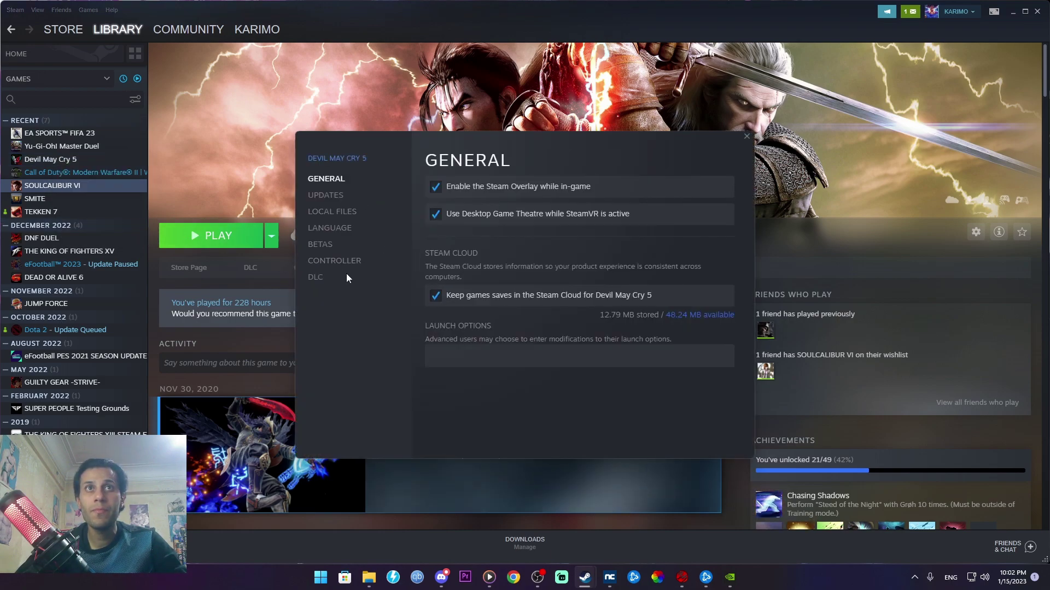
click(353, 212)
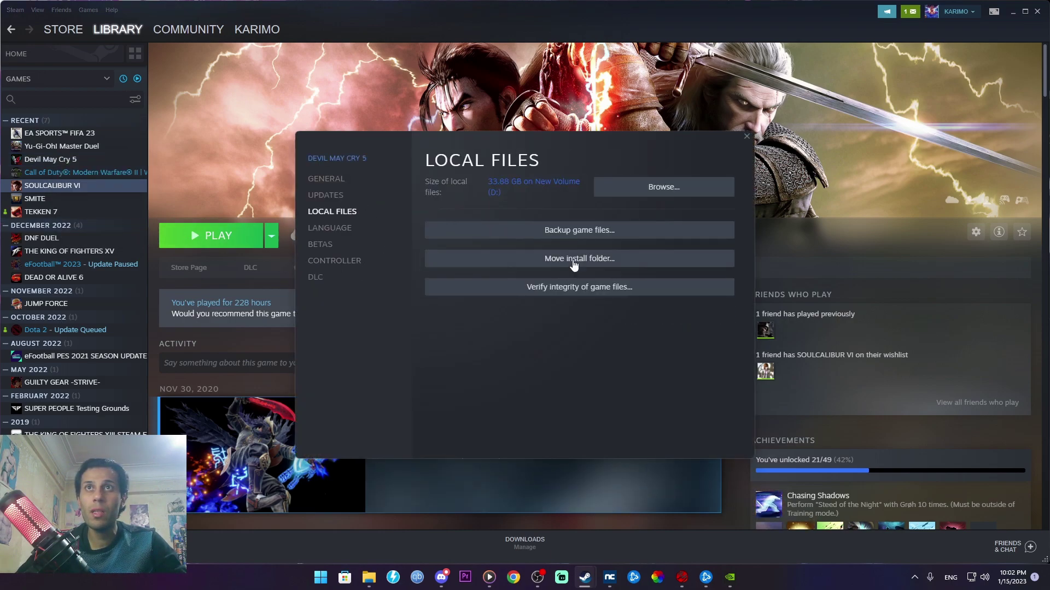
click(659, 192)
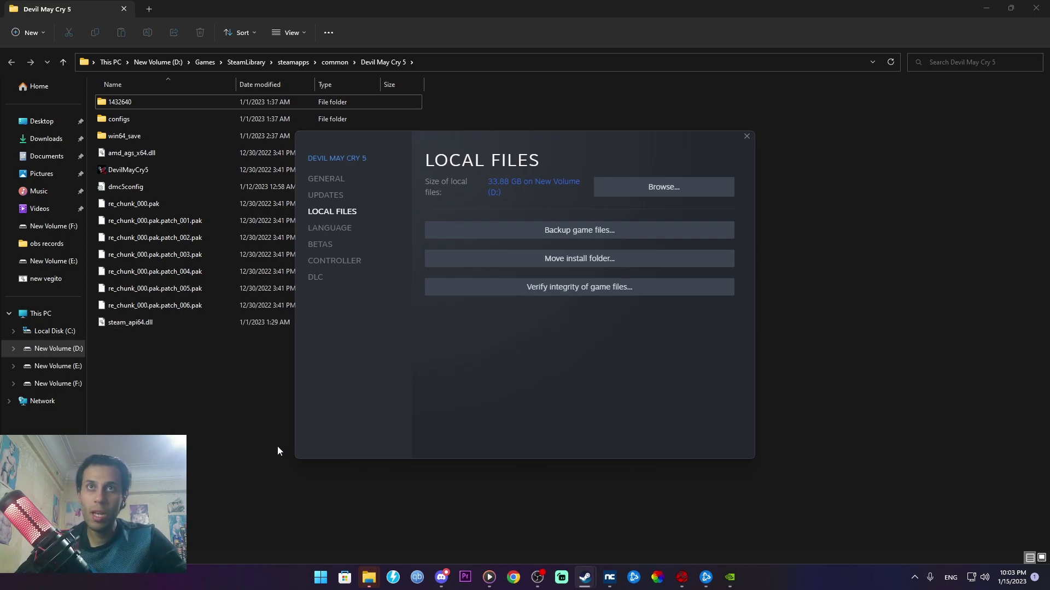
click(745, 136)
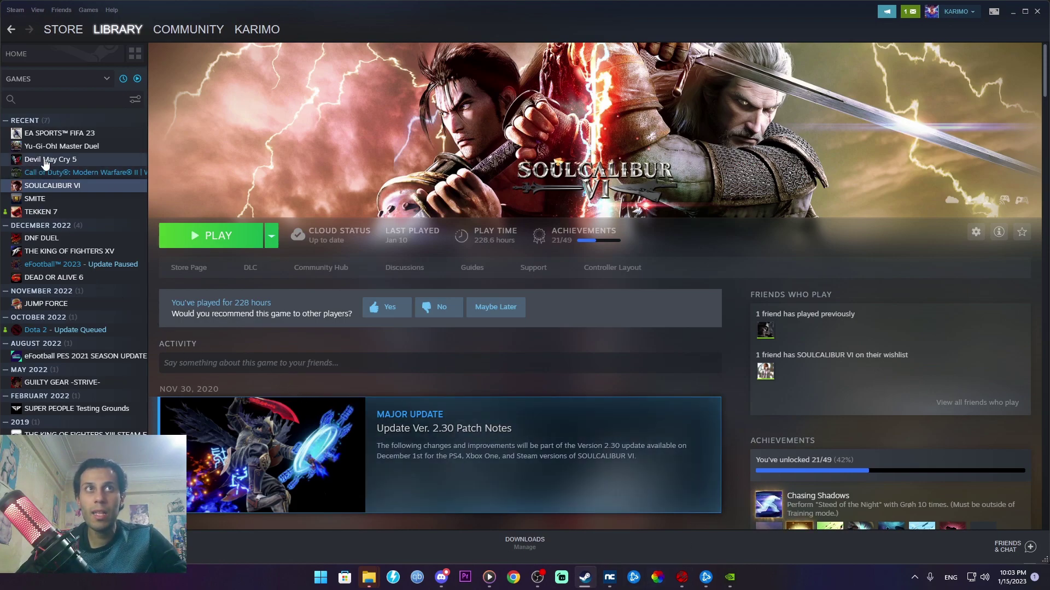
Select Devil May Cry 5 in the library, review its general properties, including overlay and launch options, and close them
click(68, 160)
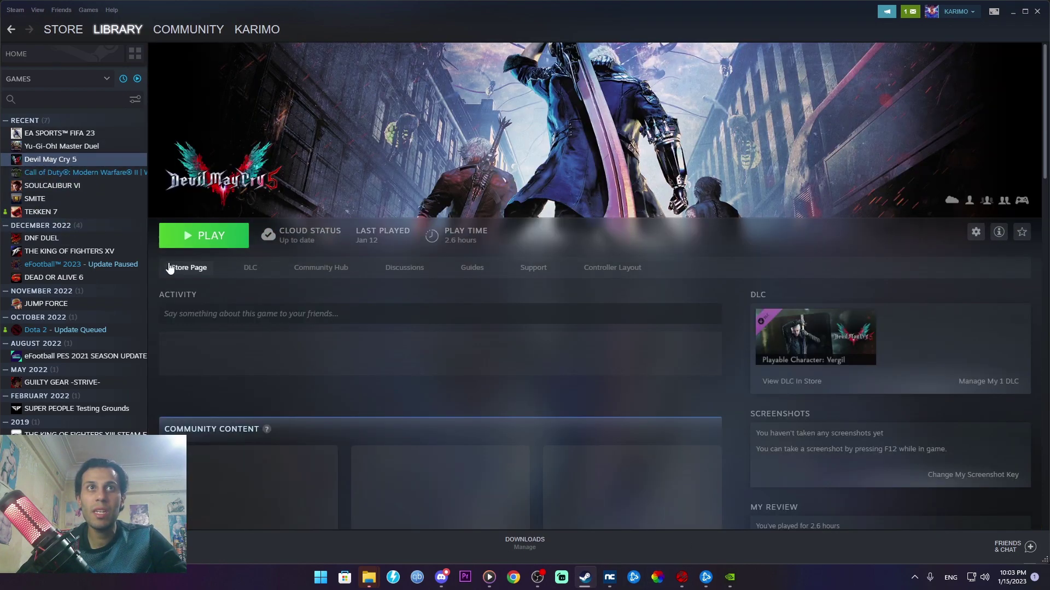
right_click(59, 162)
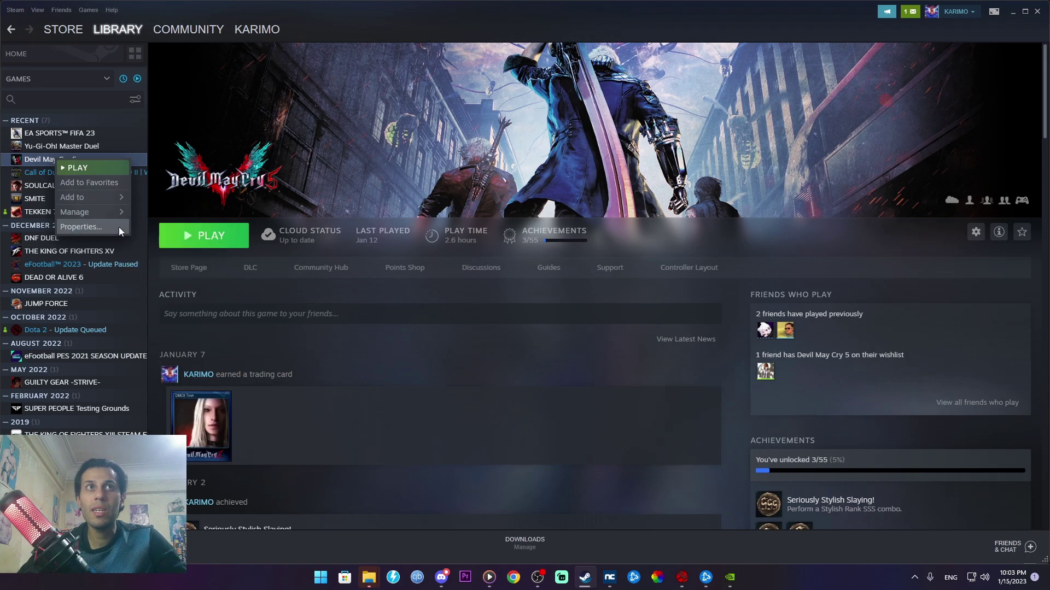
click(104, 228)
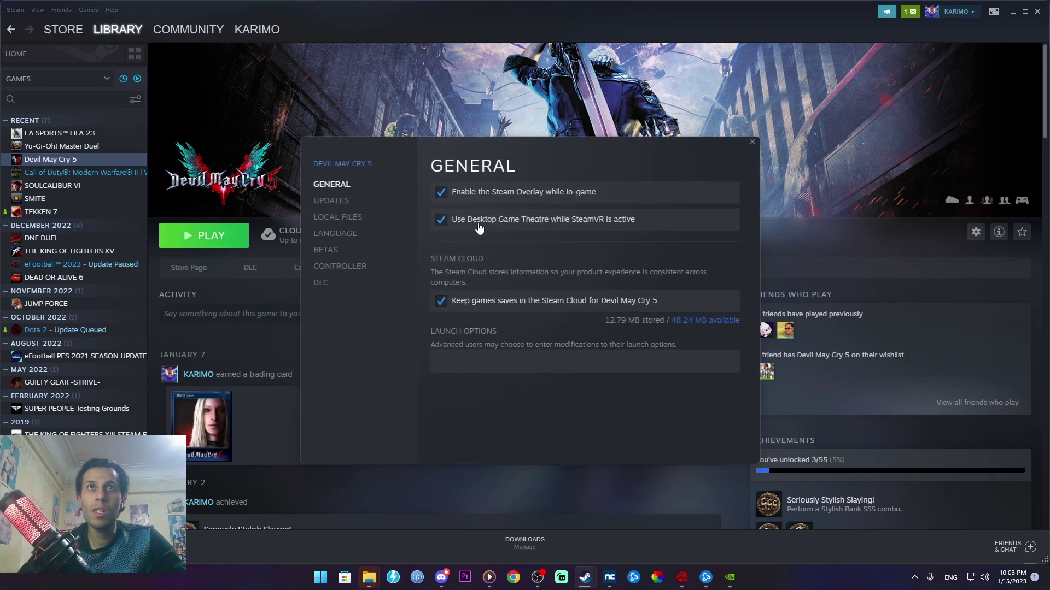
click(461, 524)
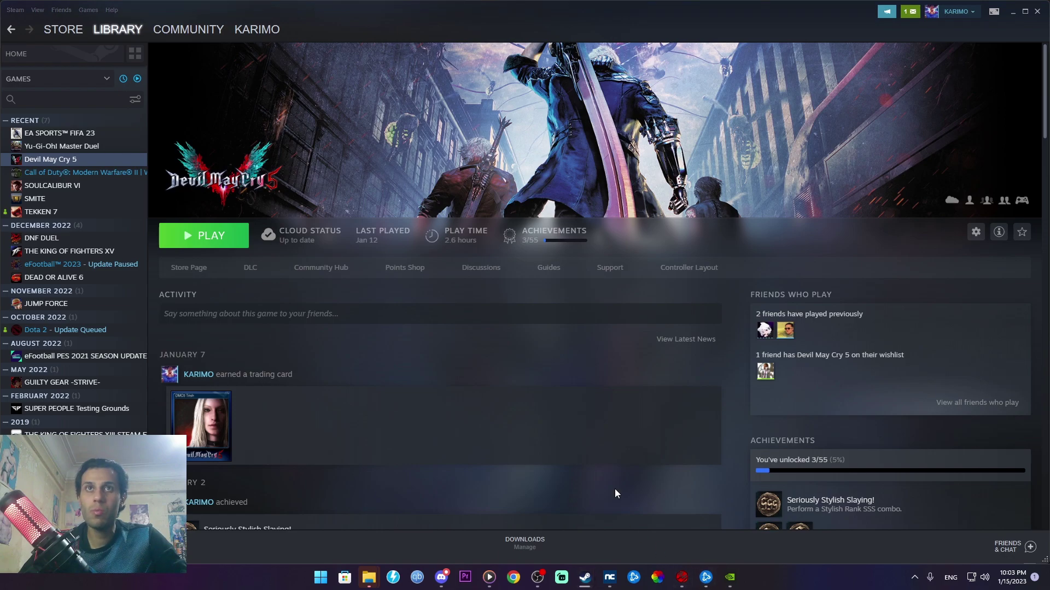
Switch to Battle.net and preview the open File Explorer windows, including the Devil May Cry 5 folder
click(706, 577)
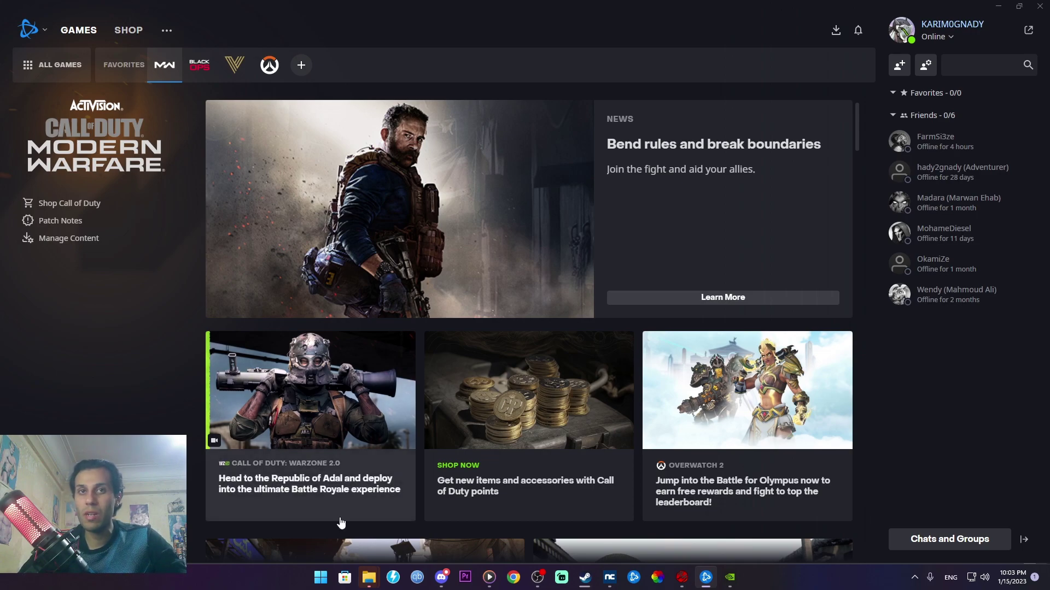
mouse_move(369, 580)
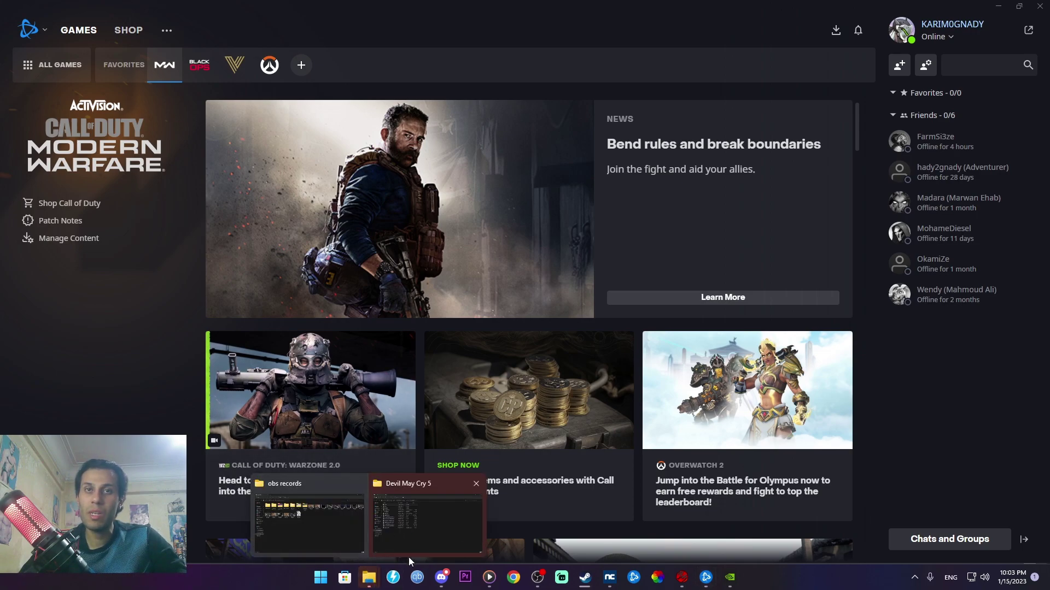